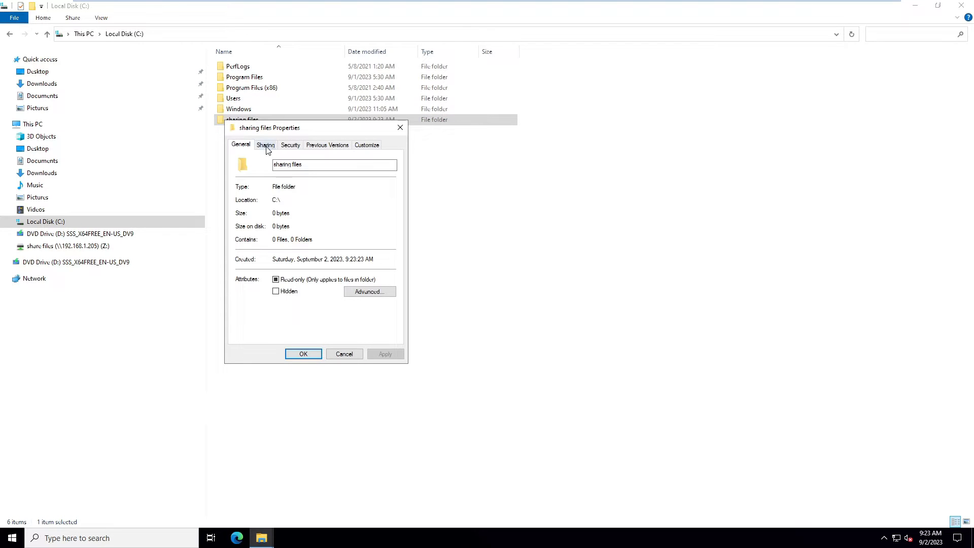
Share the "sharing files" folder over the network with Everyone at the Read permission level
click(266, 147)
click(262, 214)
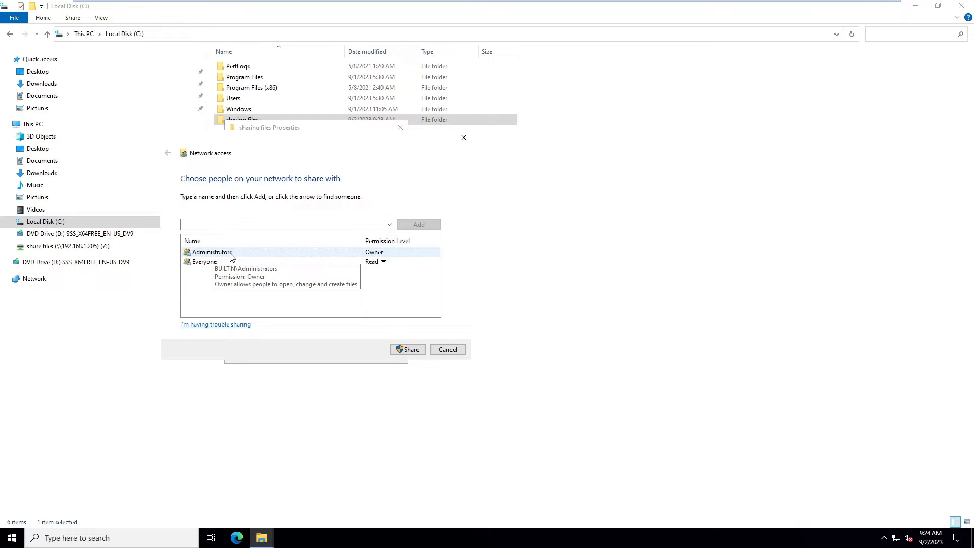
click(231, 262)
click(279, 290)
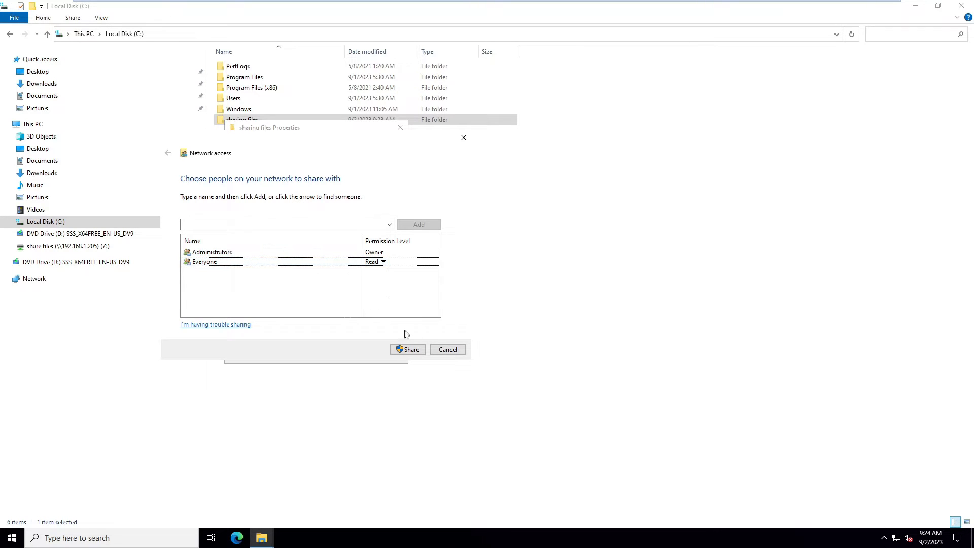
click(411, 350)
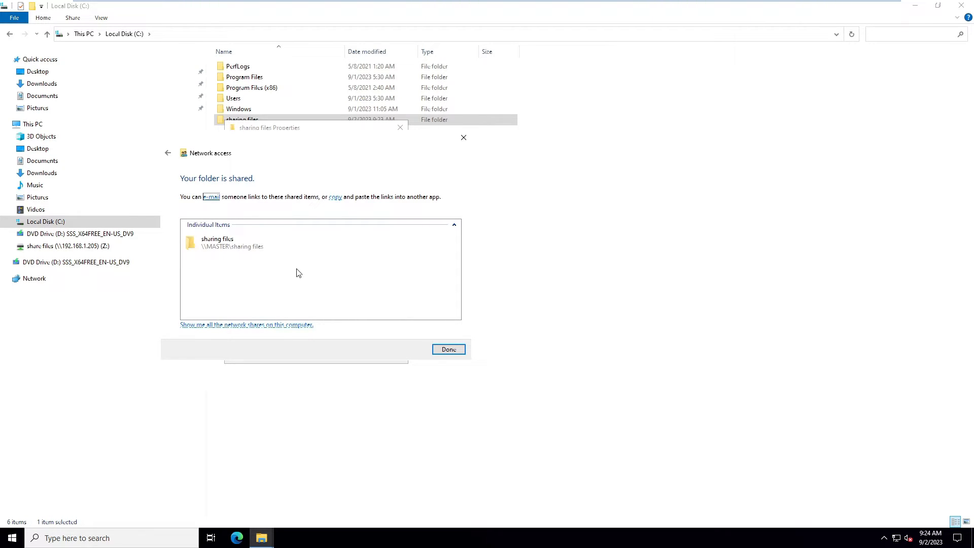
Review all network shares on this computer, including "sharing files", and finish the network access wizard
click(272, 324)
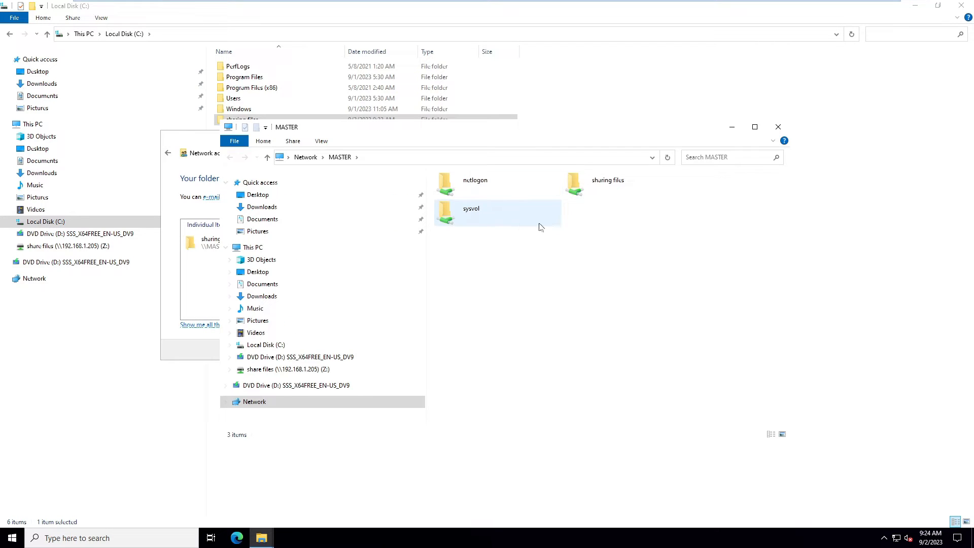
click(600, 191)
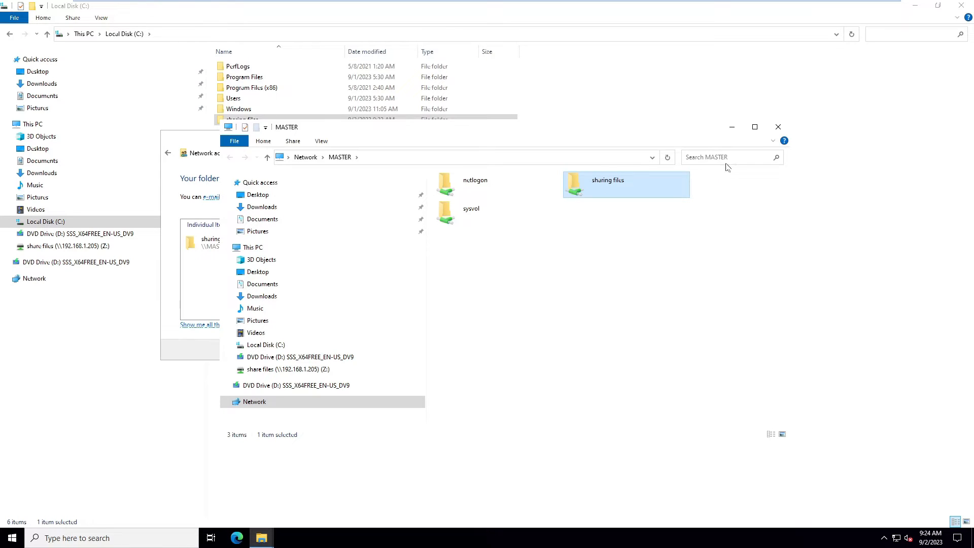
click(779, 127)
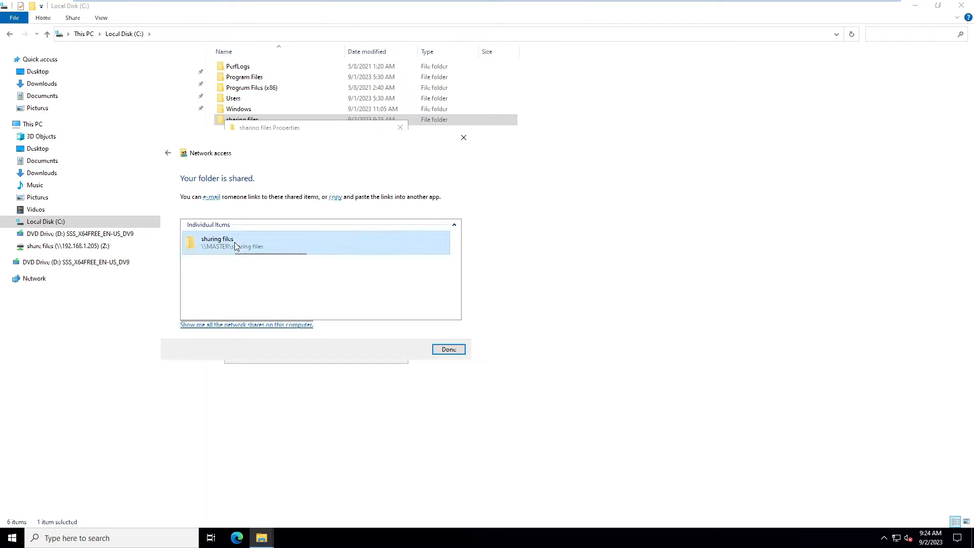
click(447, 349)
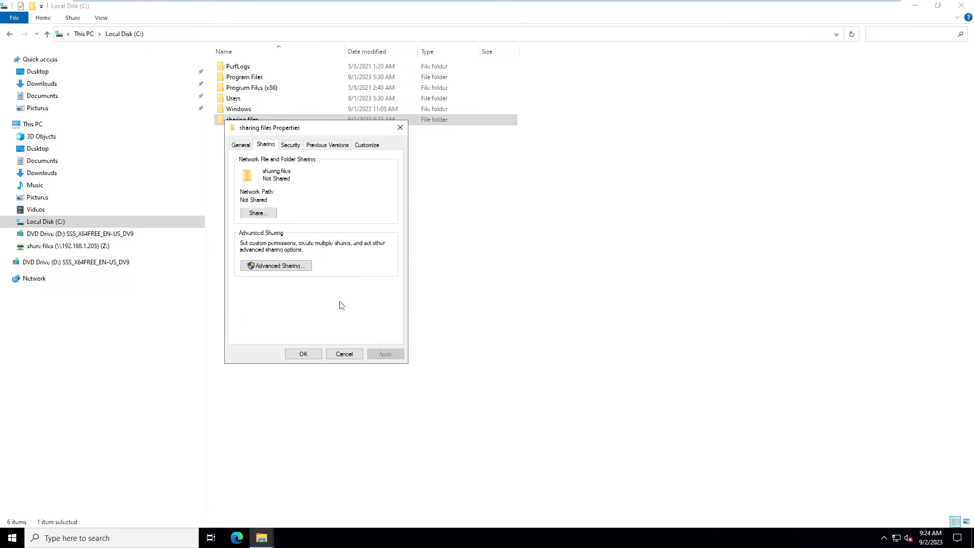
In the folder's advanced sharing permissions, disallow Full Control and Change for Everyone, leaving only Read, and apply
click(280, 265)
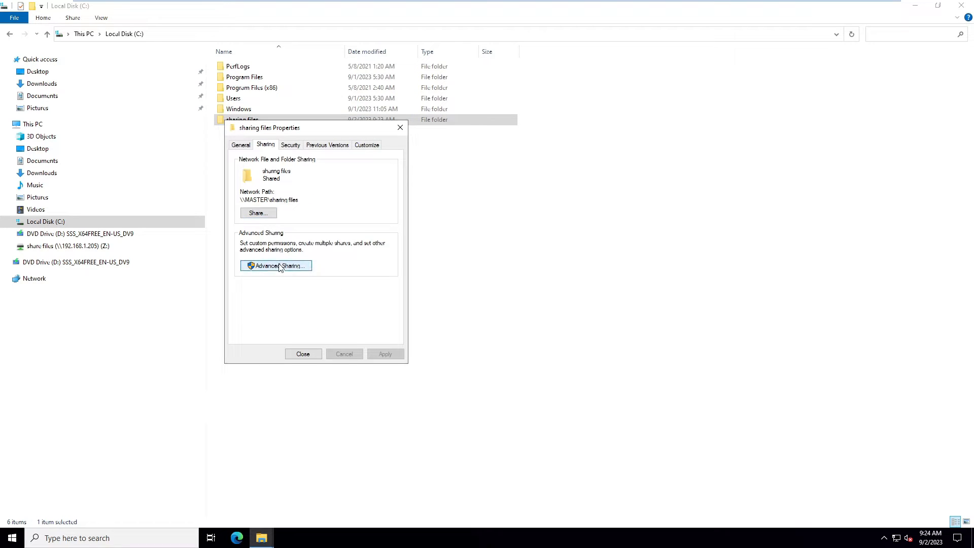
click(269, 284)
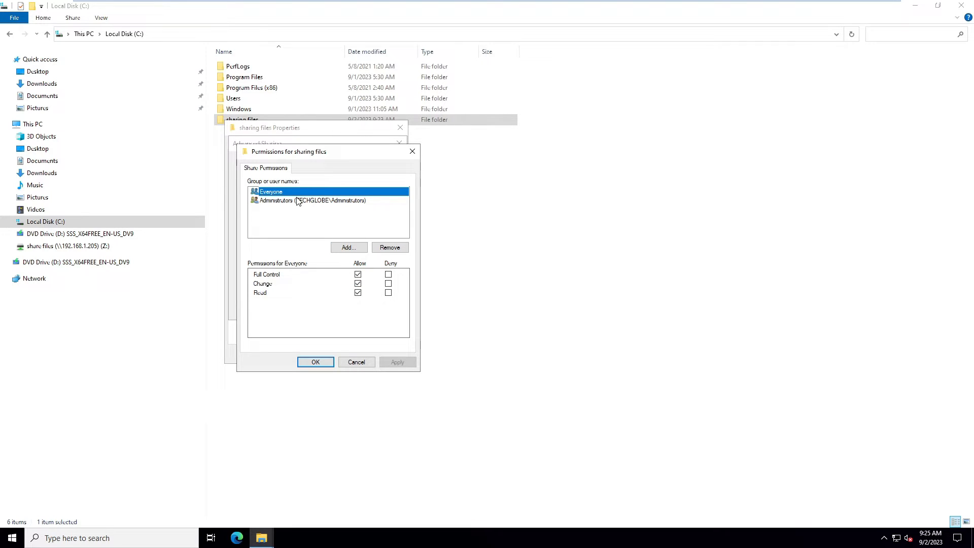
click(358, 274)
click(358, 284)
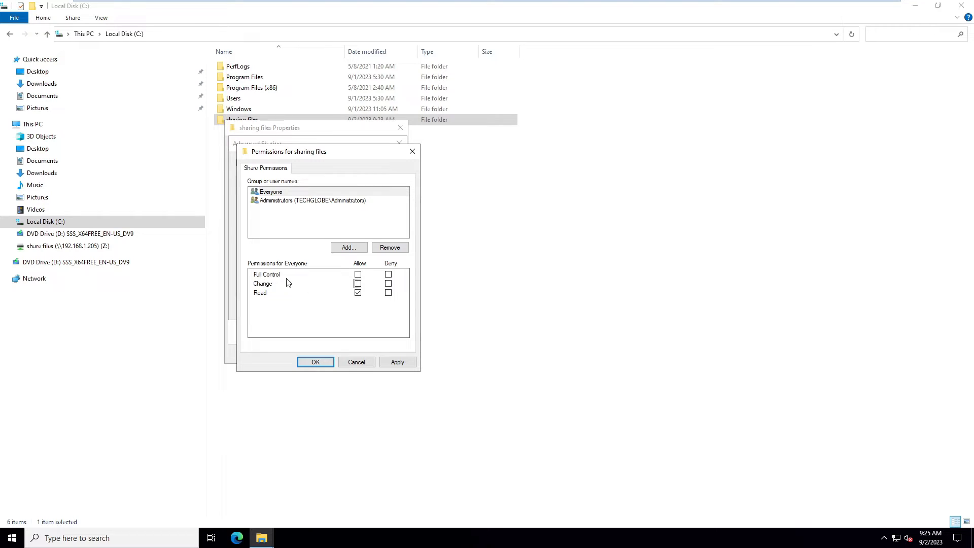
click(403, 362)
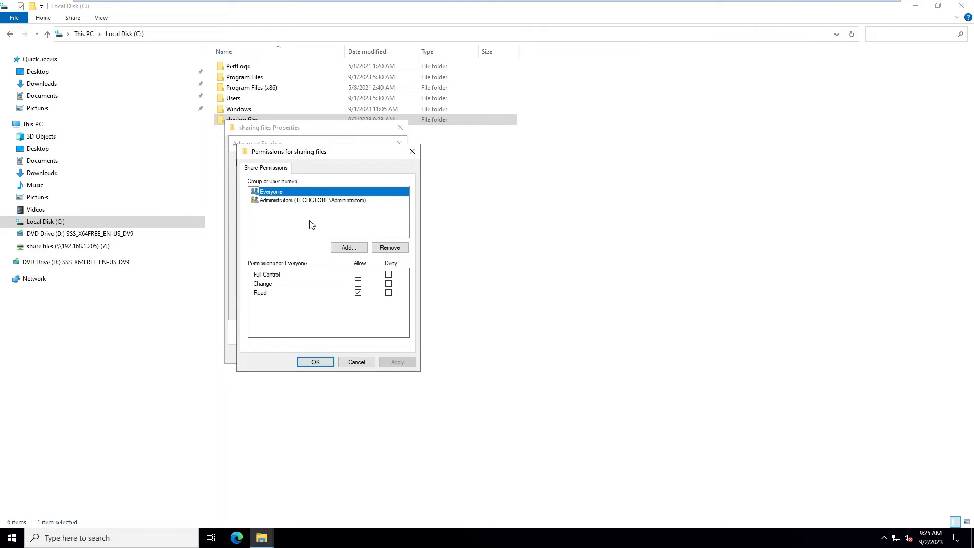
Remove the Administrators group from the share permissions, apply the change, and close the folder's sharing and properties dialogs
click(310, 201)
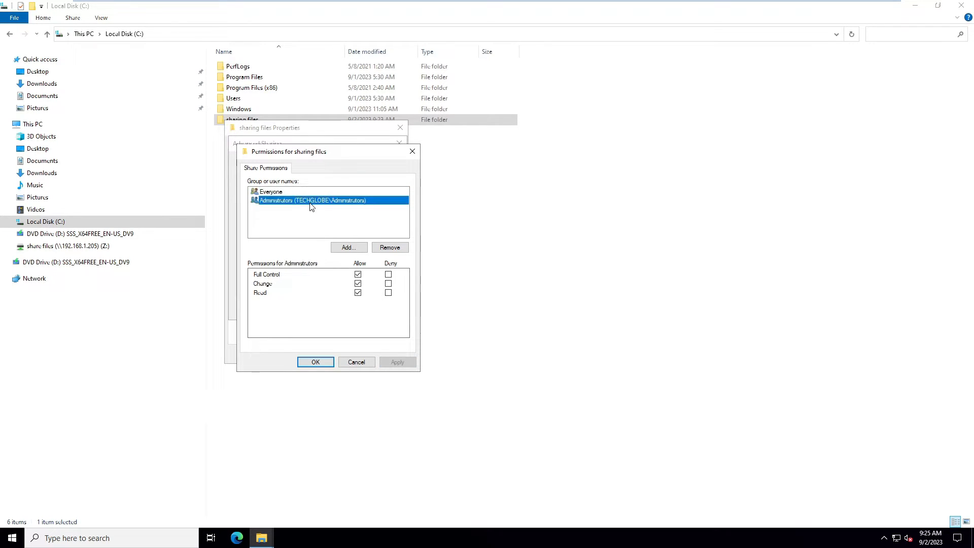
click(383, 250)
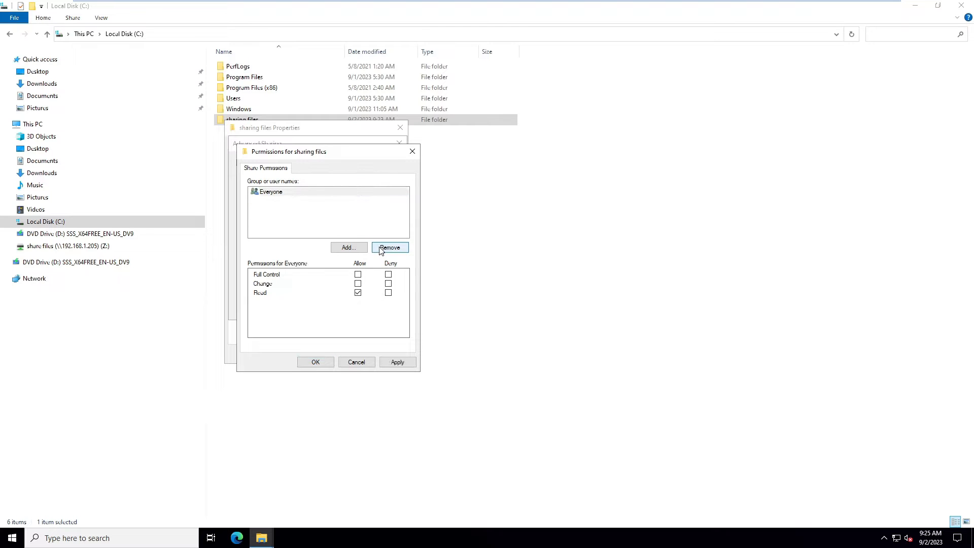
click(396, 361)
click(269, 193)
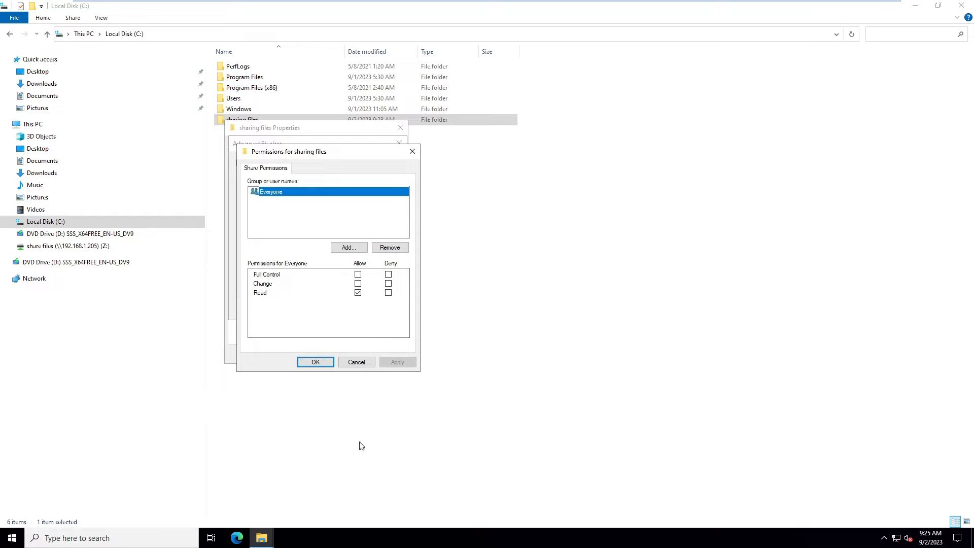
click(314, 363)
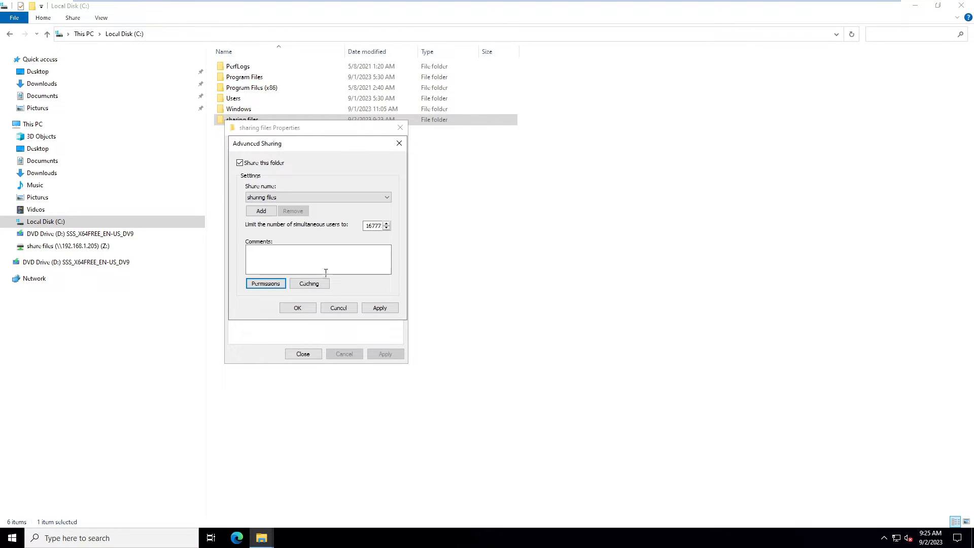
click(302, 308)
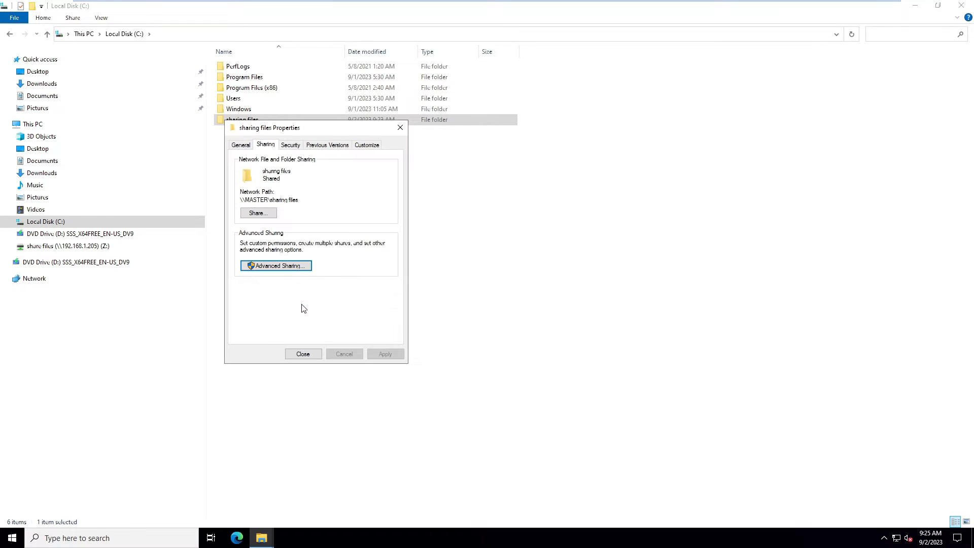
click(302, 356)
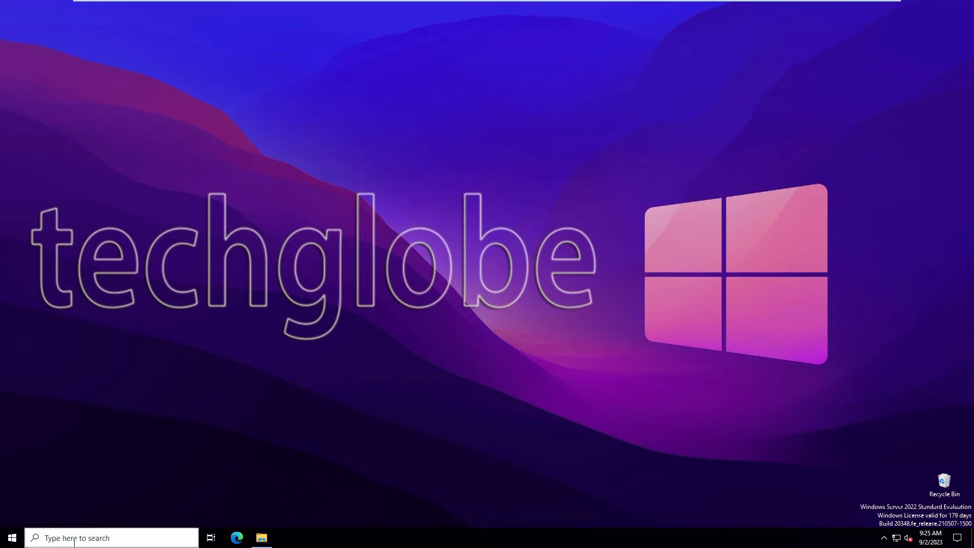
Open Server Manager and launch Active Directory Users and Computers and Group Policy Management from it
click(10, 541)
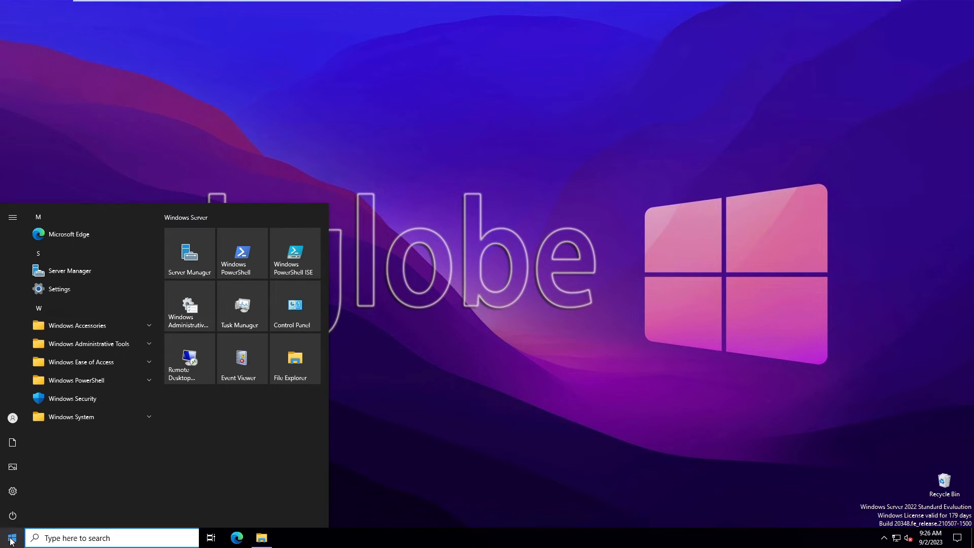
click(200, 258)
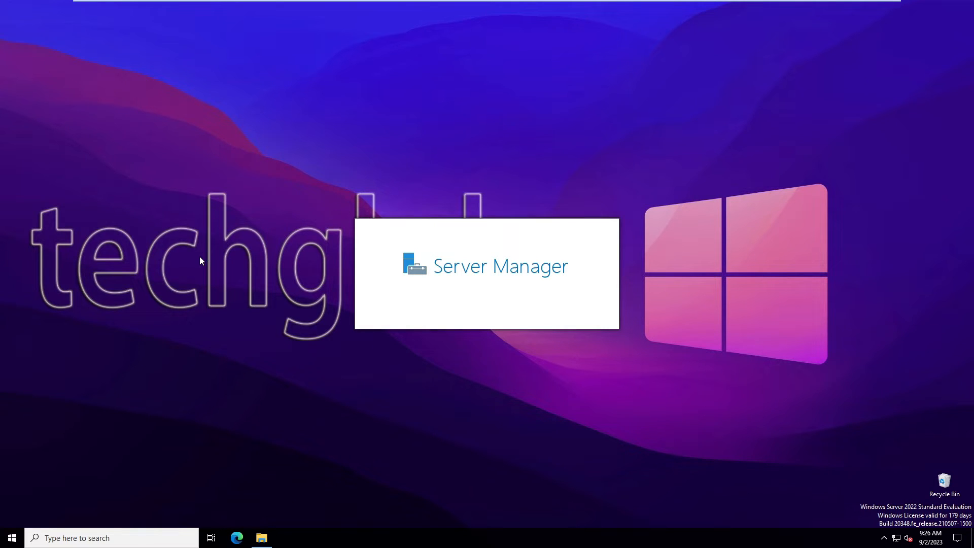
click(900, 27)
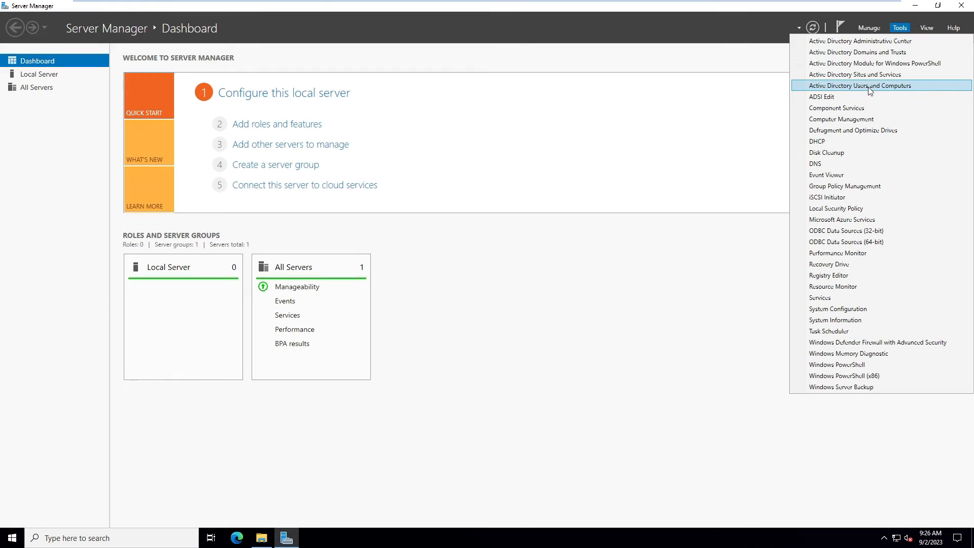
click(875, 87)
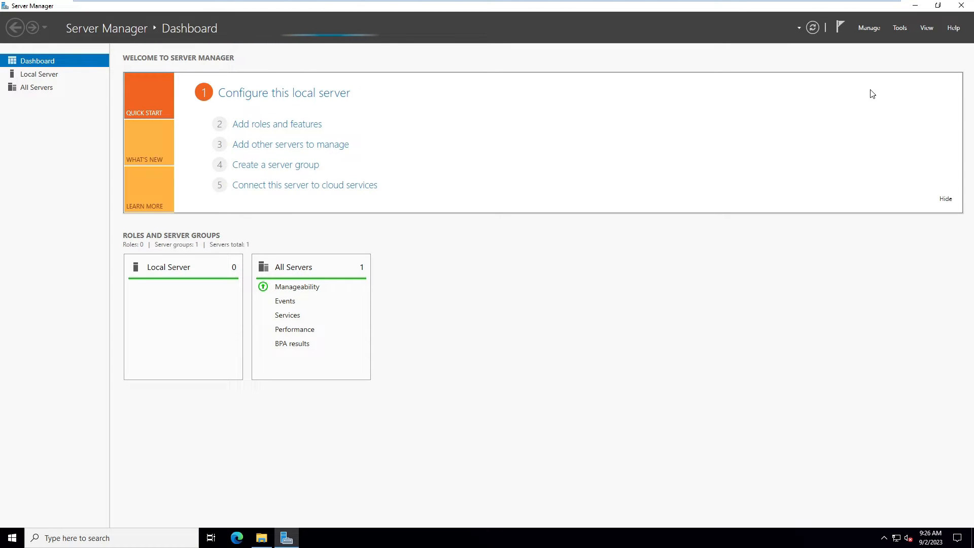
click(904, 28)
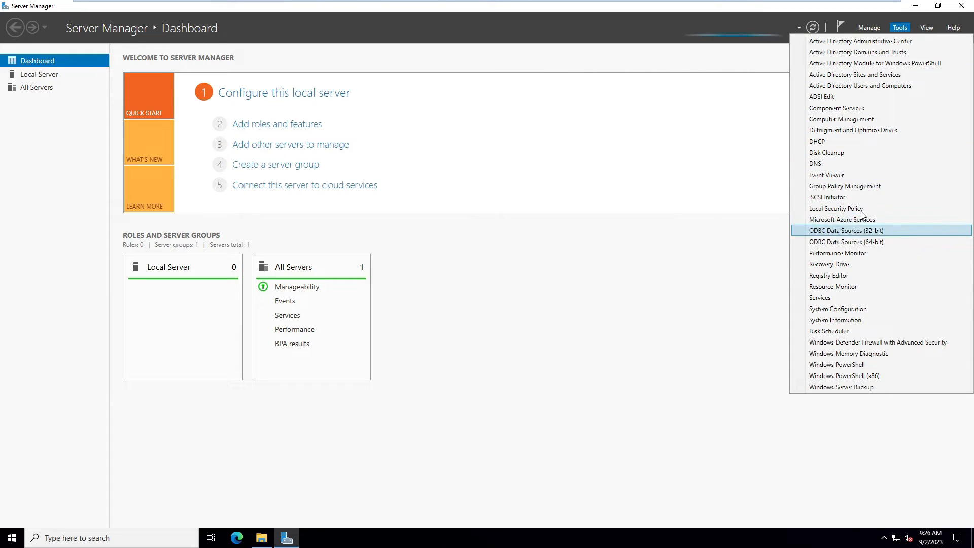
click(869, 187)
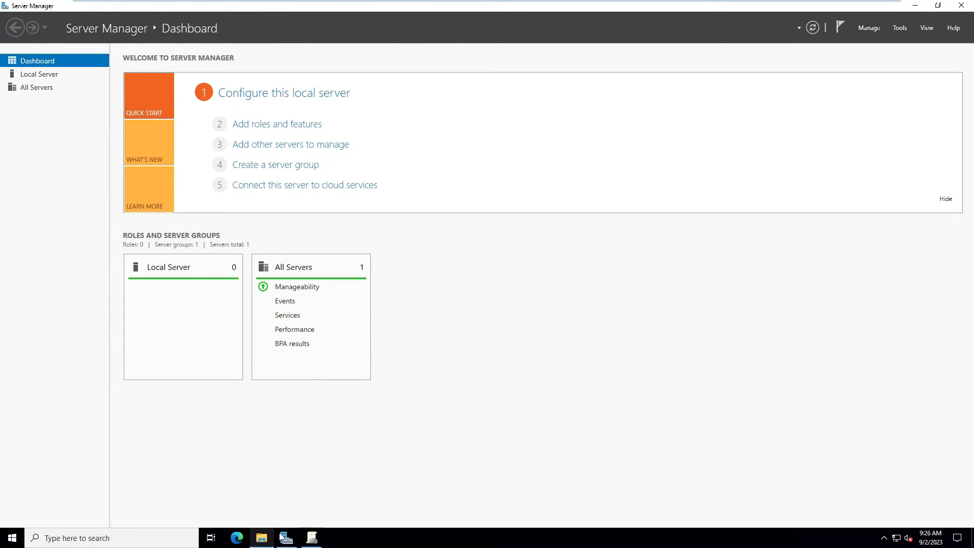
Bring up Group Policy Management, expand the techglobe.local forest, and move the window to the right side of the desktop
click(313, 539)
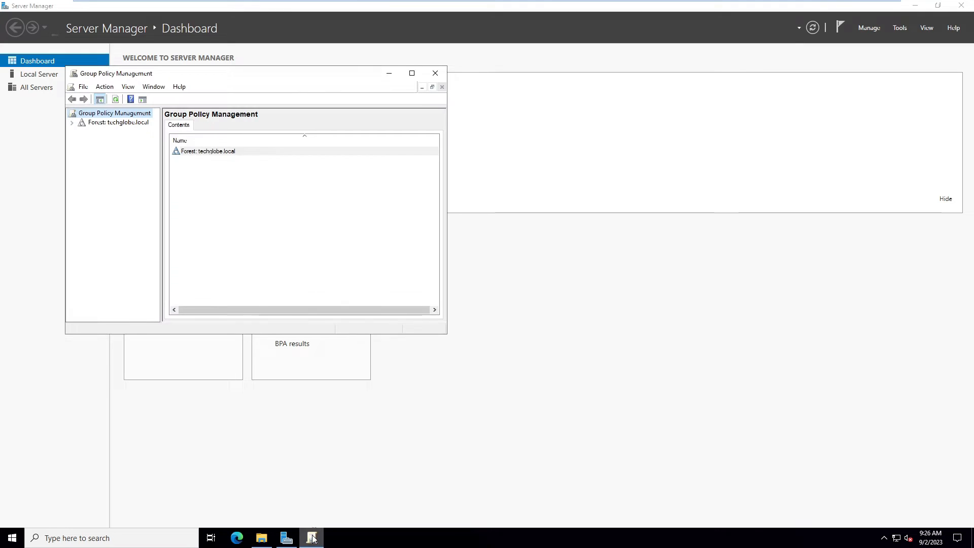
click(72, 123)
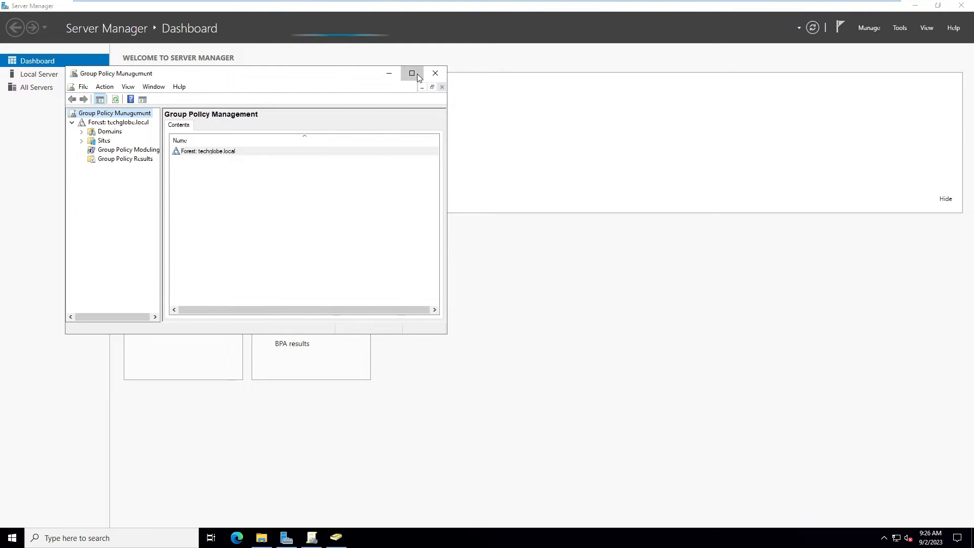
click(412, 73)
double_click(379, 10)
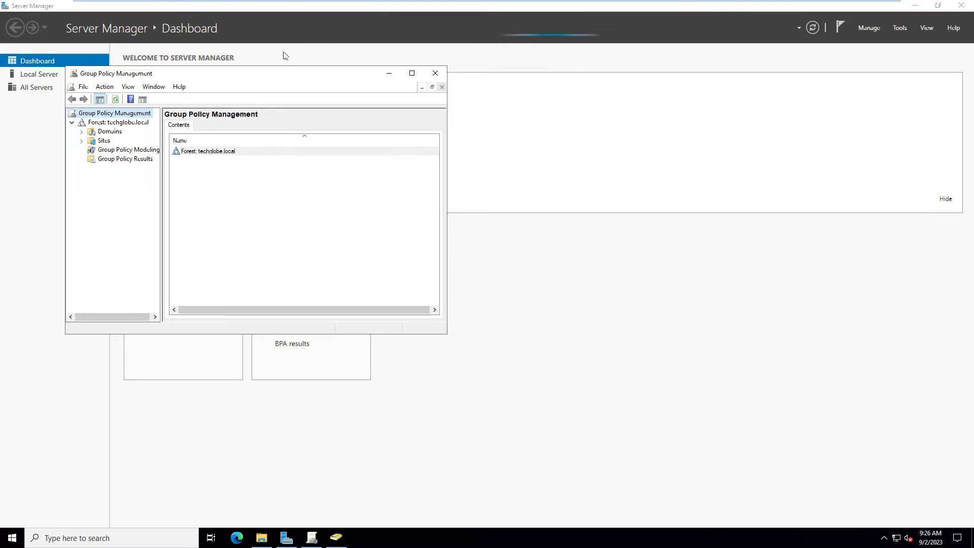
drag(257, 74, 781, 94)
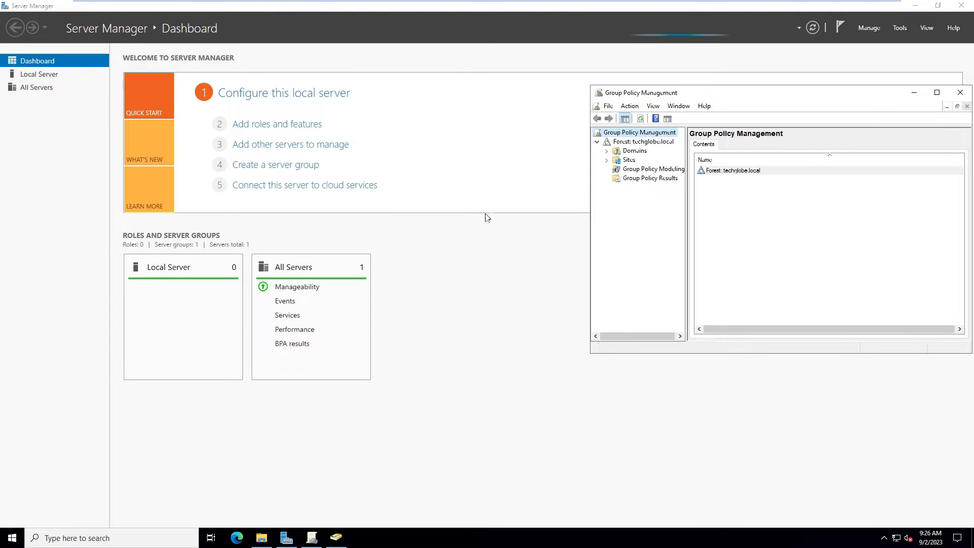
Switch to Active Directory Users and Computers, show the admin unit's contents, and widen the Type and Name columns
click(338, 543)
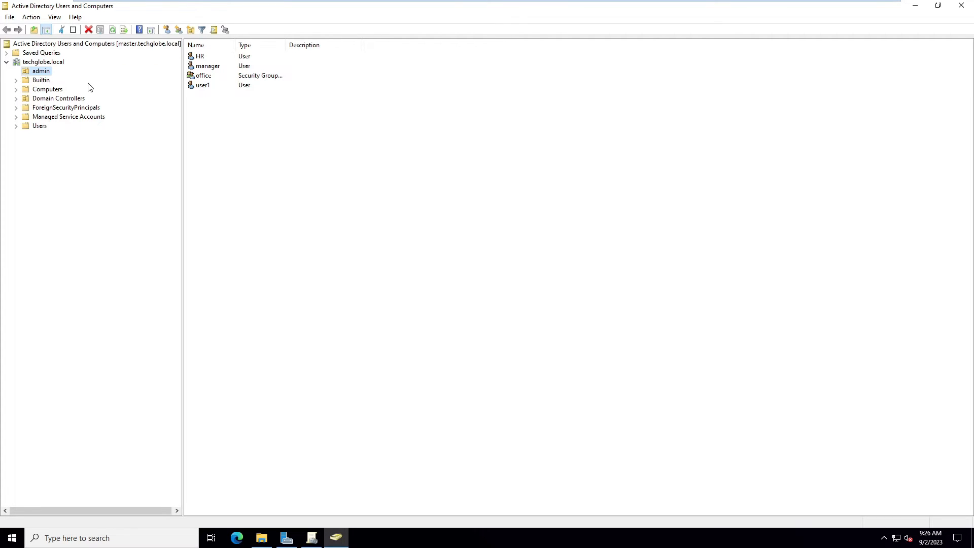
click(40, 72)
click(90, 171)
click(208, 76)
click(213, 104)
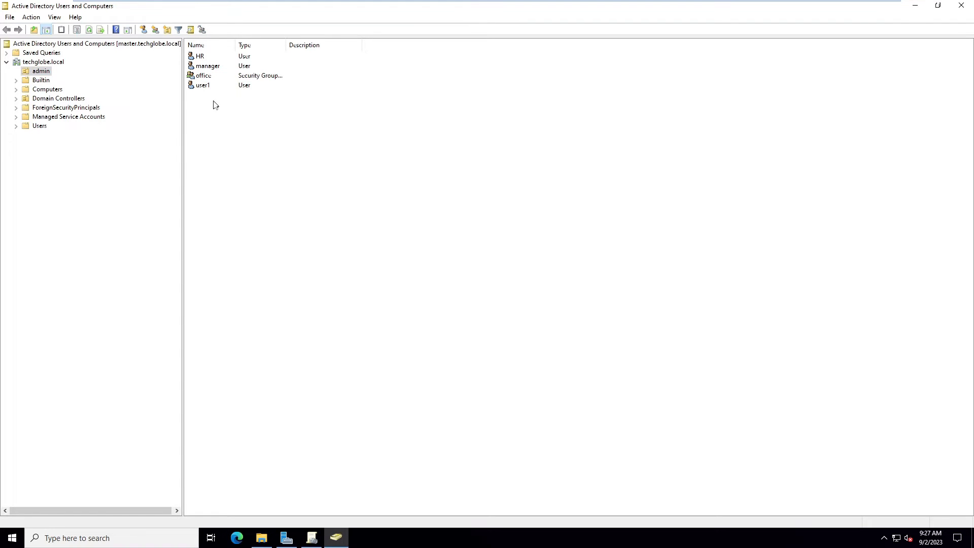
drag(286, 45, 507, 46)
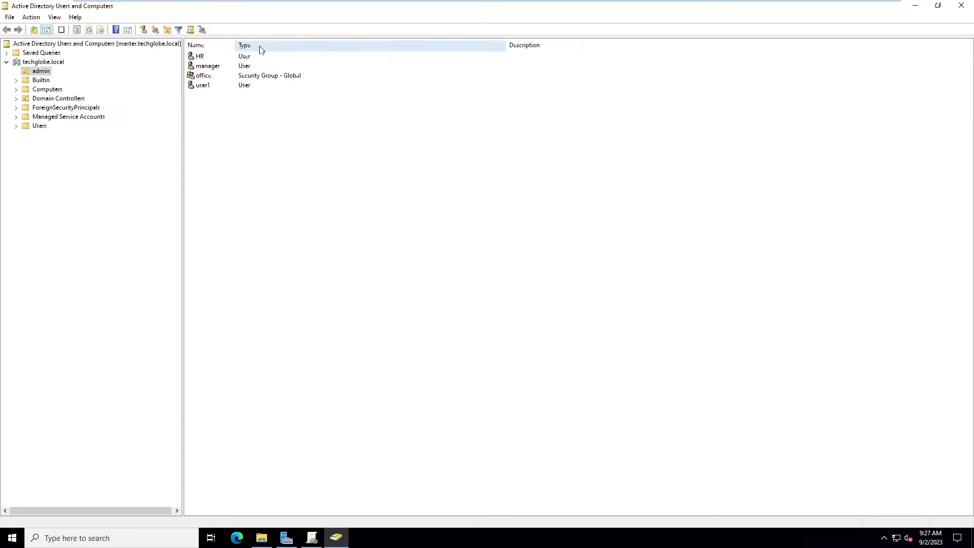
drag(234, 44, 320, 44)
Examine the HR and manager accounts in the admin unit, and the Builtin and ForeignSecurityPrincipals containers
click(199, 58)
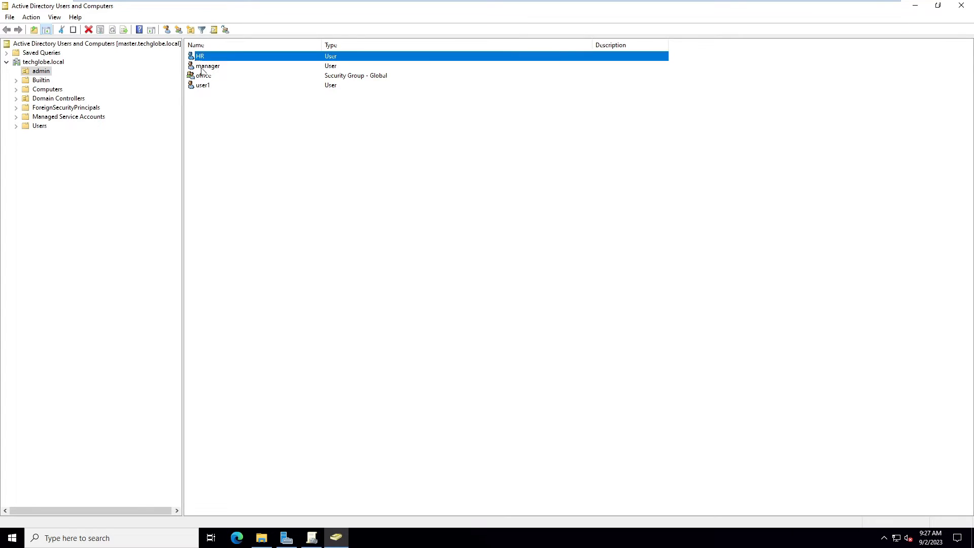
click(210, 106)
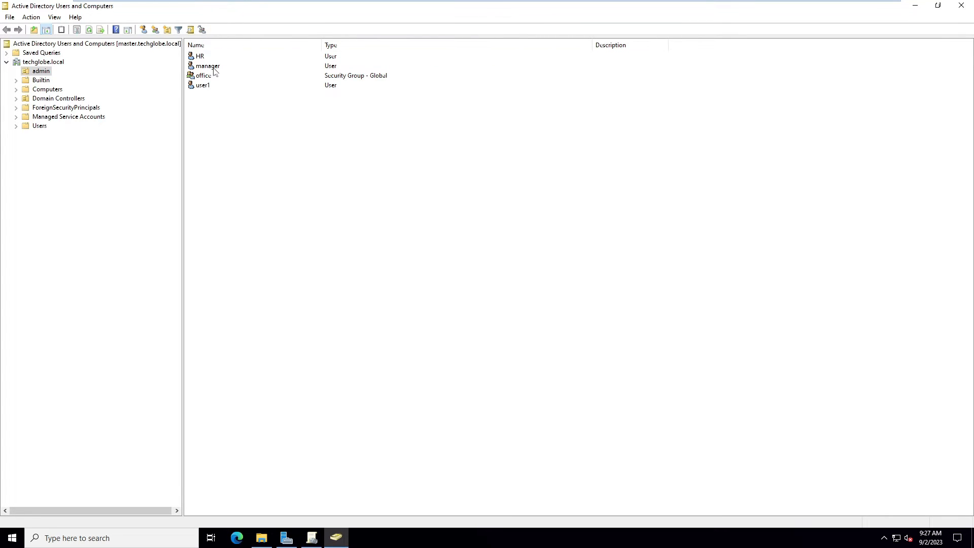
click(213, 67)
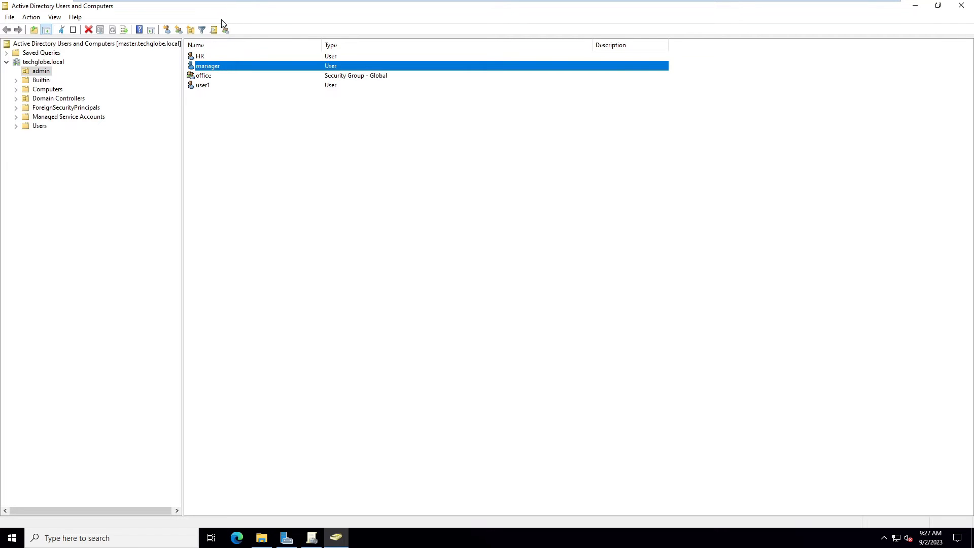
click(16, 80)
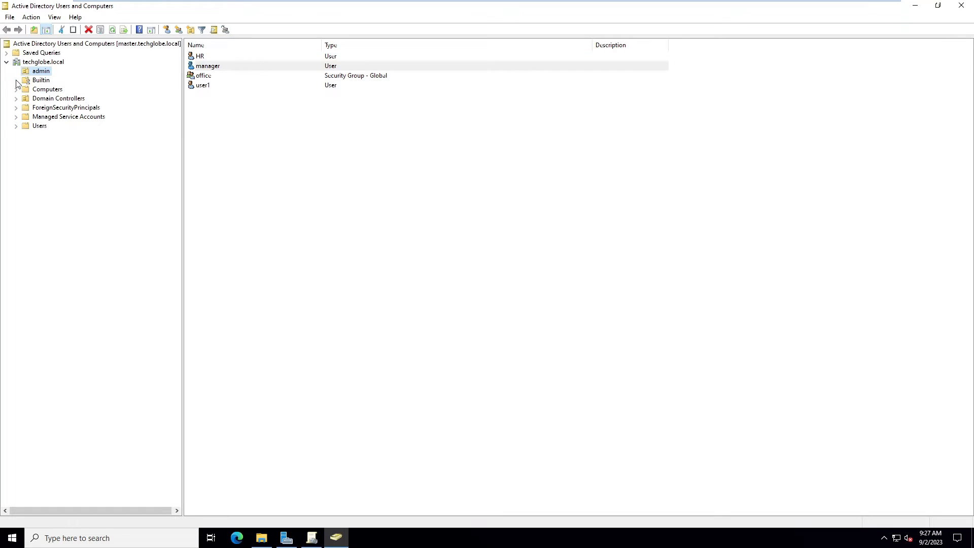
click(25, 108)
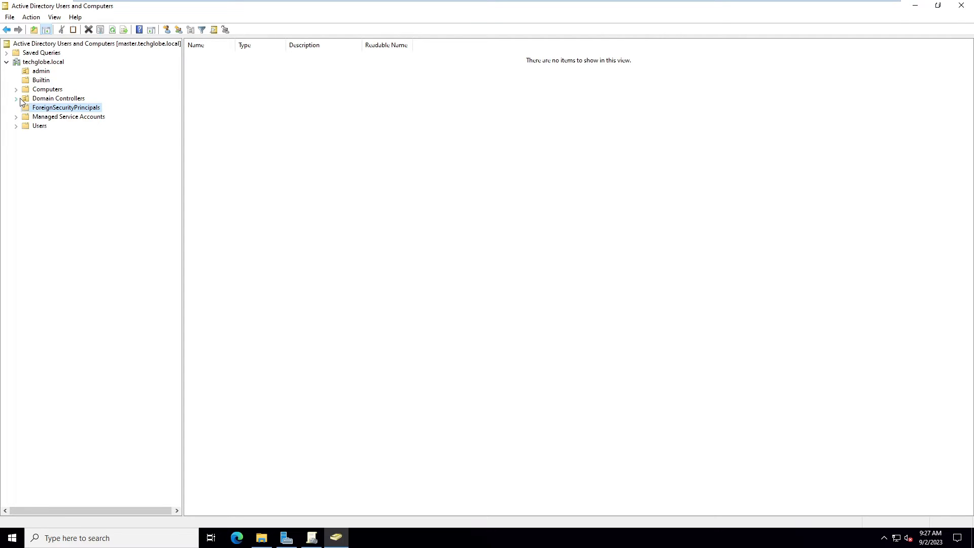
Examine the Domain Controllers, ForeignSecurityPrincipals, Managed Service Accounts and Users containers of techglobe.local
click(24, 100)
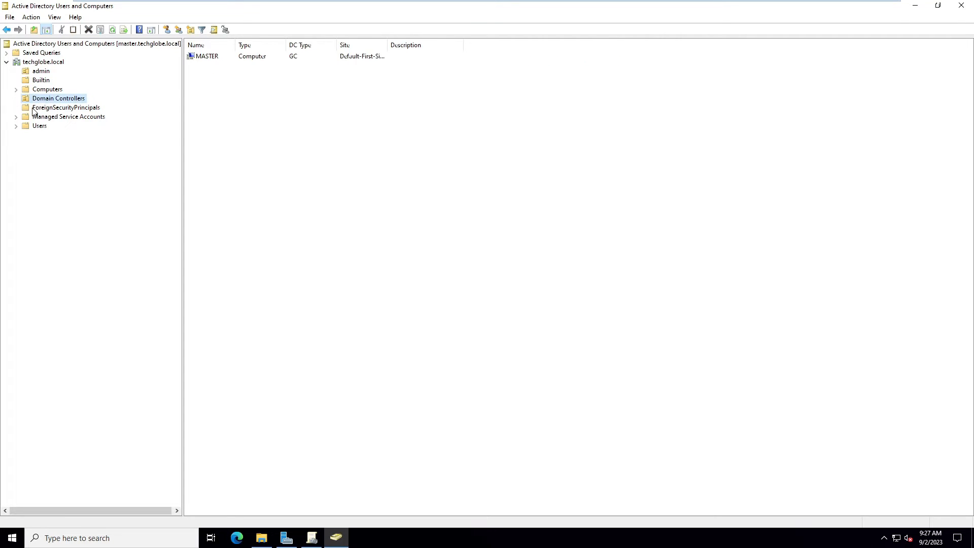
click(33, 110)
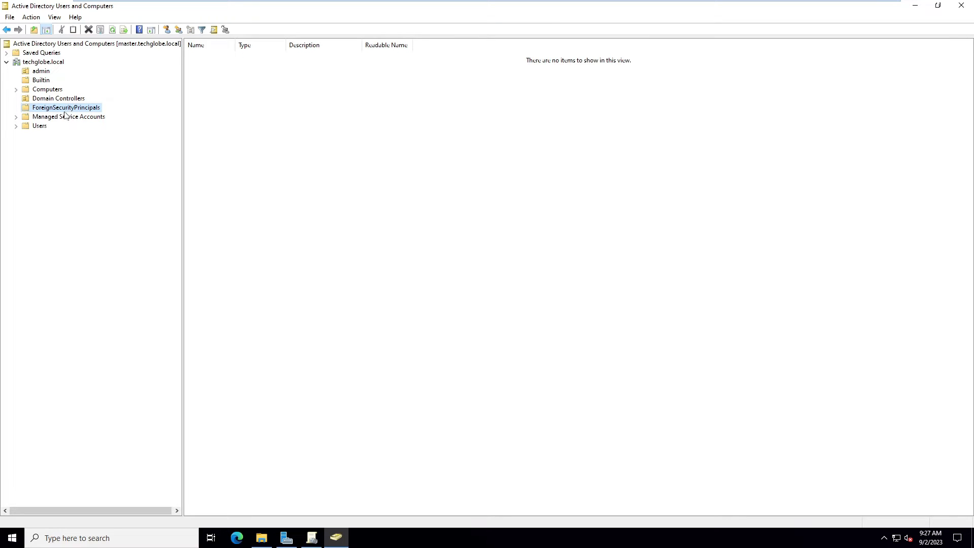
click(25, 117)
click(26, 126)
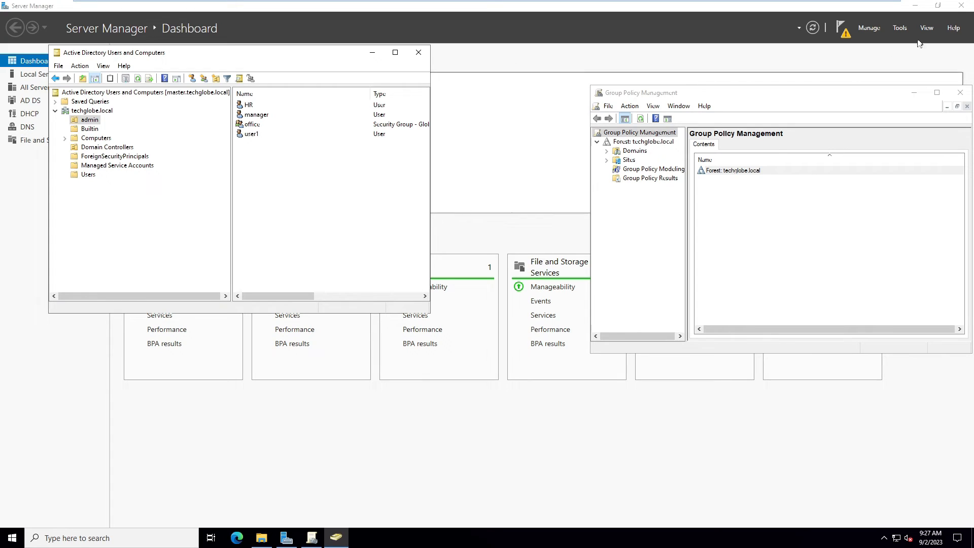
Minimize Server Manager, and move and enlarge the Group Policy Management window on the desktop
click(915, 5)
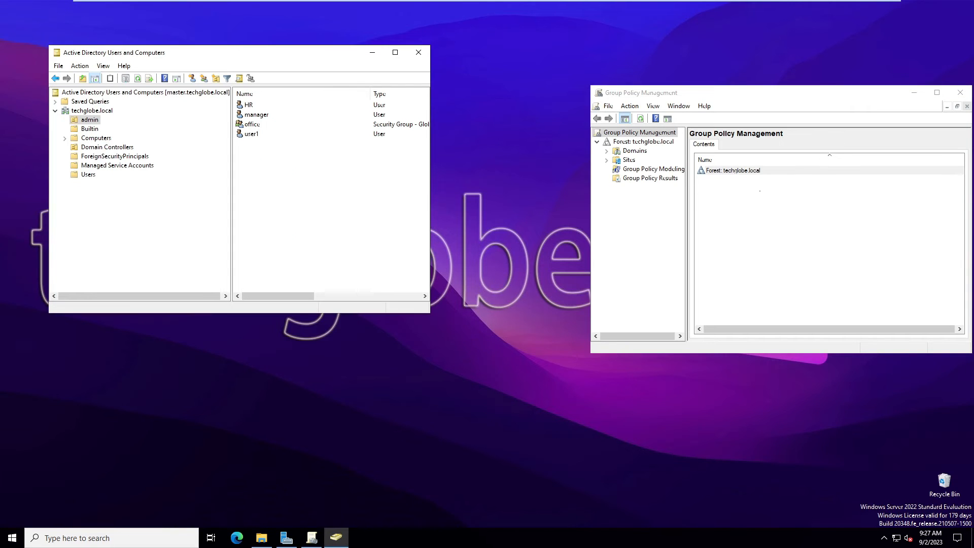
drag(747, 101, 517, 56)
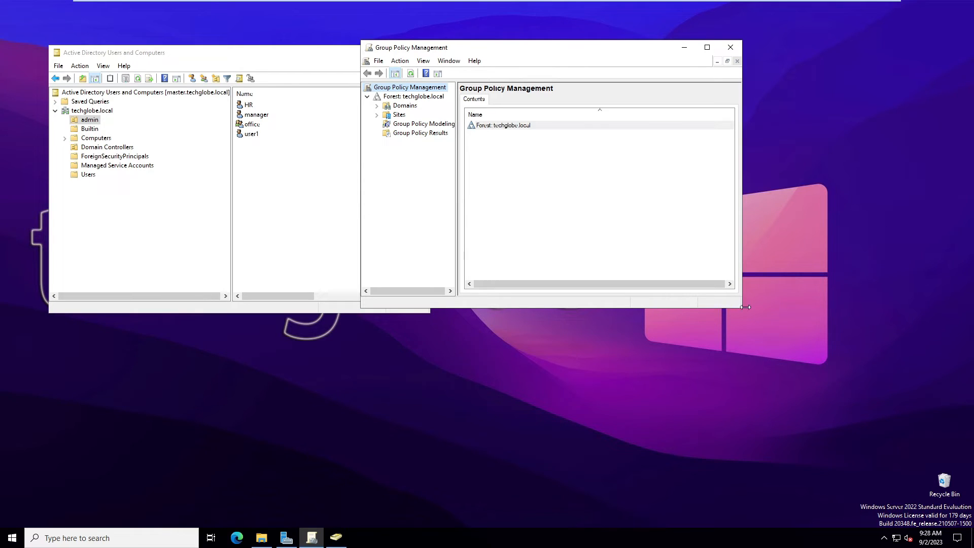
drag(742, 308, 843, 442)
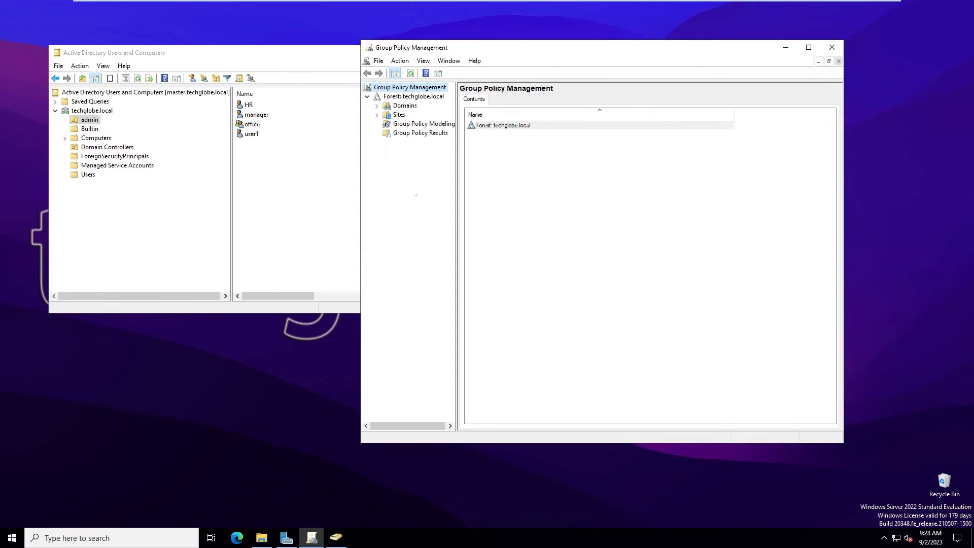
Expand Domains and techglobe.local in Group Policy Management, show the domain's status, and widen the tree to fit the full names
click(377, 105)
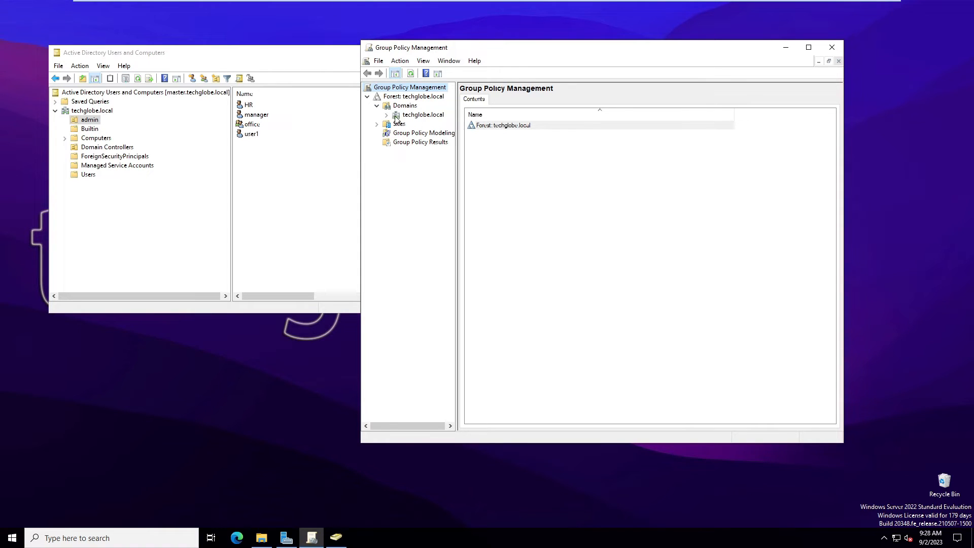
click(386, 115)
click(417, 115)
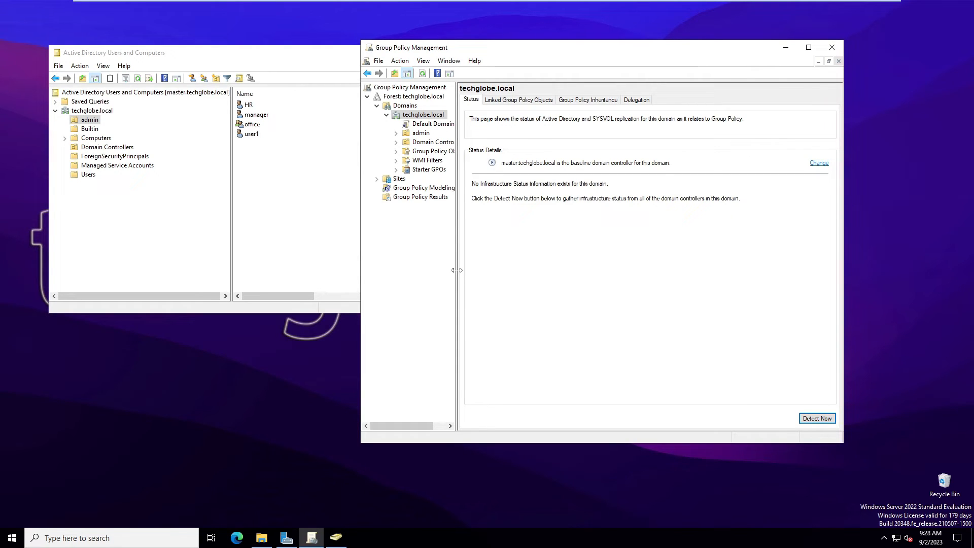
drag(522, 276, 557, 275)
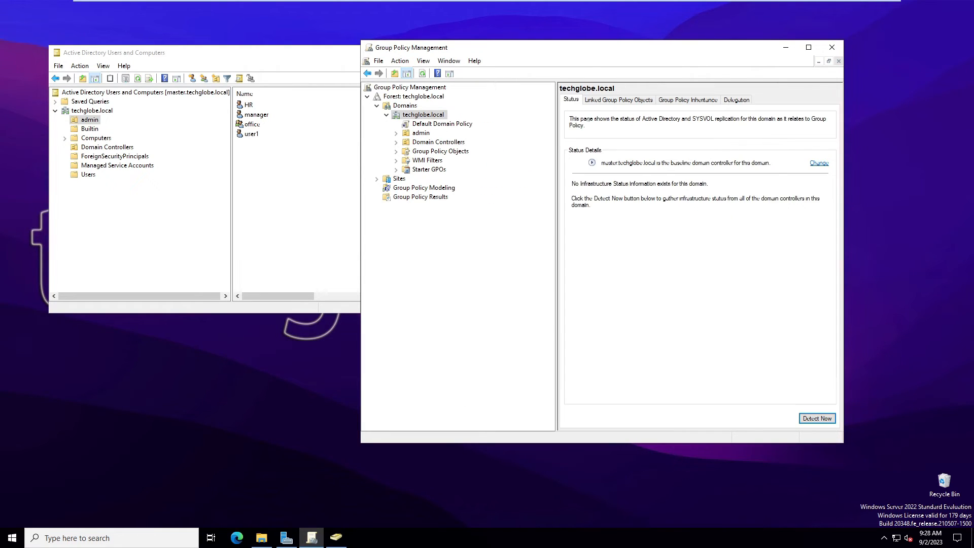
Maximize Group Policy Management and show the contents of the Group Policy Objects container
click(810, 48)
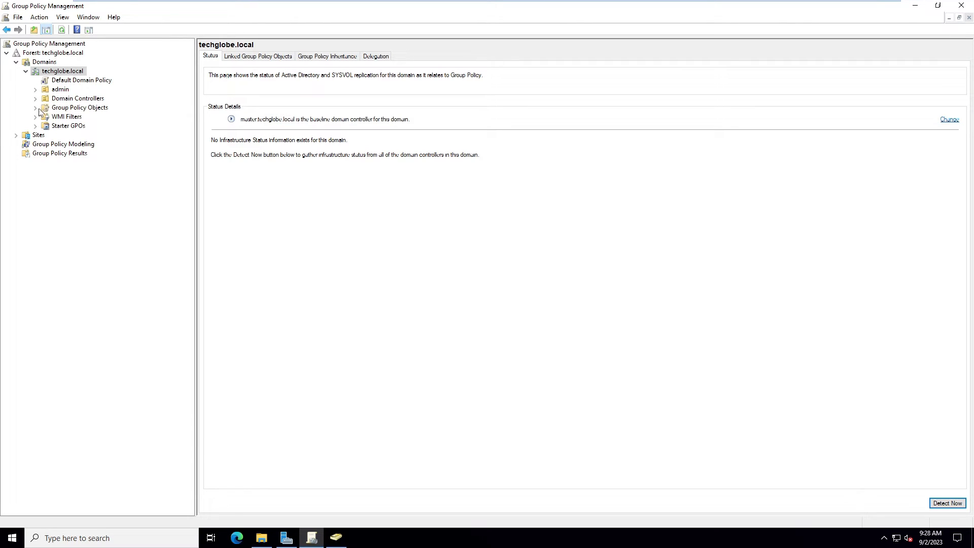
click(36, 107)
click(85, 109)
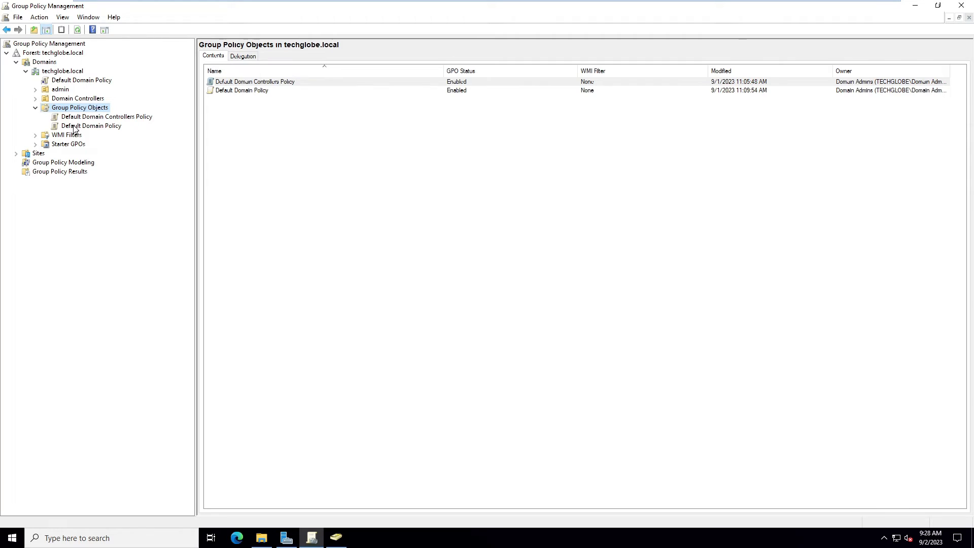
Create a GPO named "desk user wallpaper" and link it to the admin organizational unit
click(49, 89)
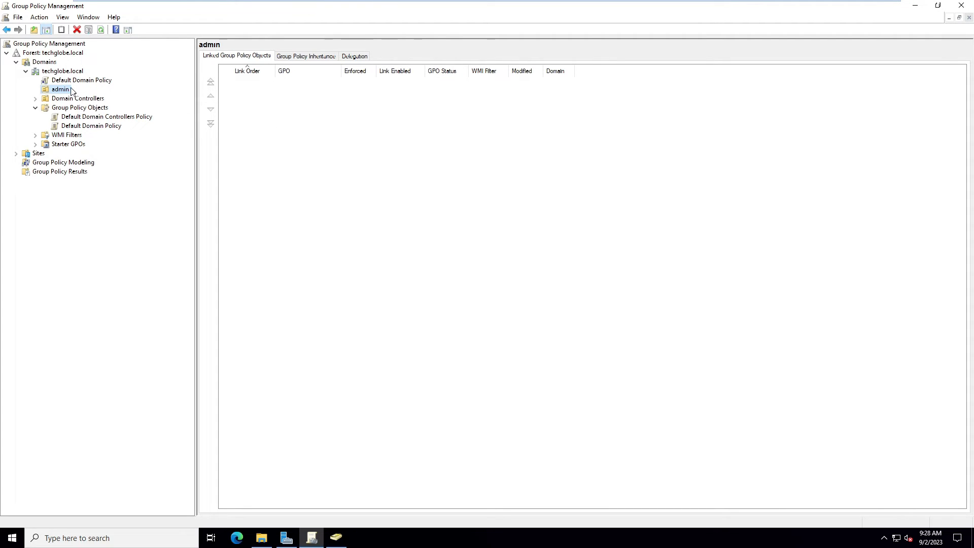
right_click(52, 93)
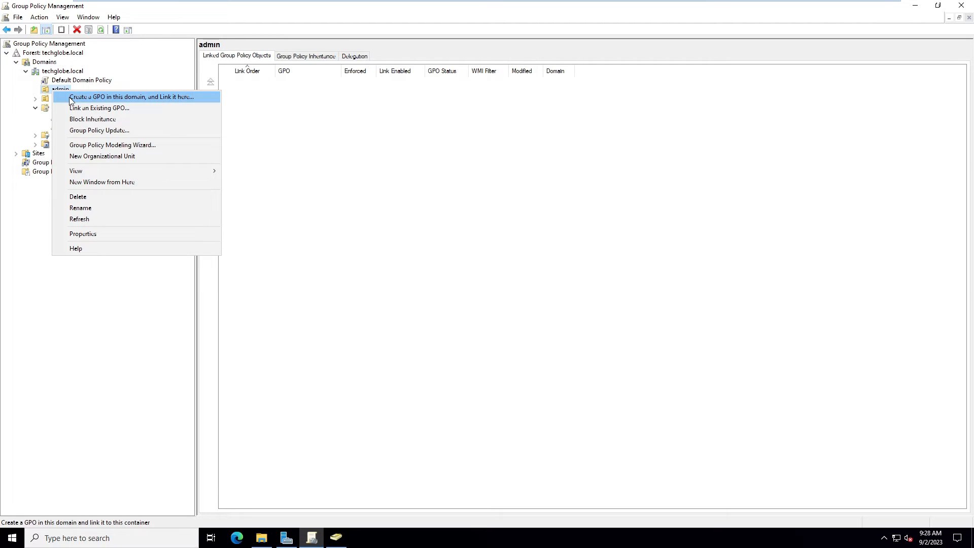
click(106, 97)
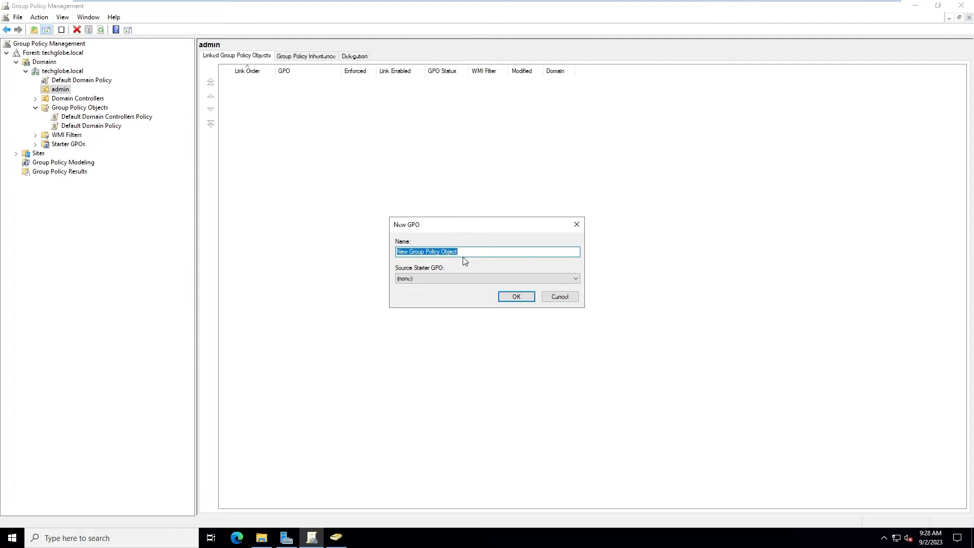
text(desk user wallpaper)
click(524, 299)
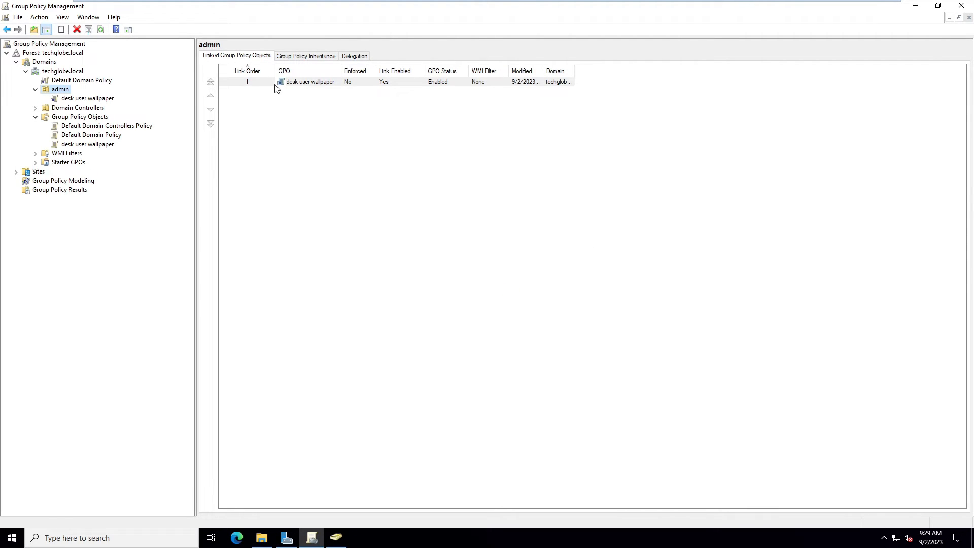
Open the desk user wallpaper policy linked under admin for editing
click(69, 100)
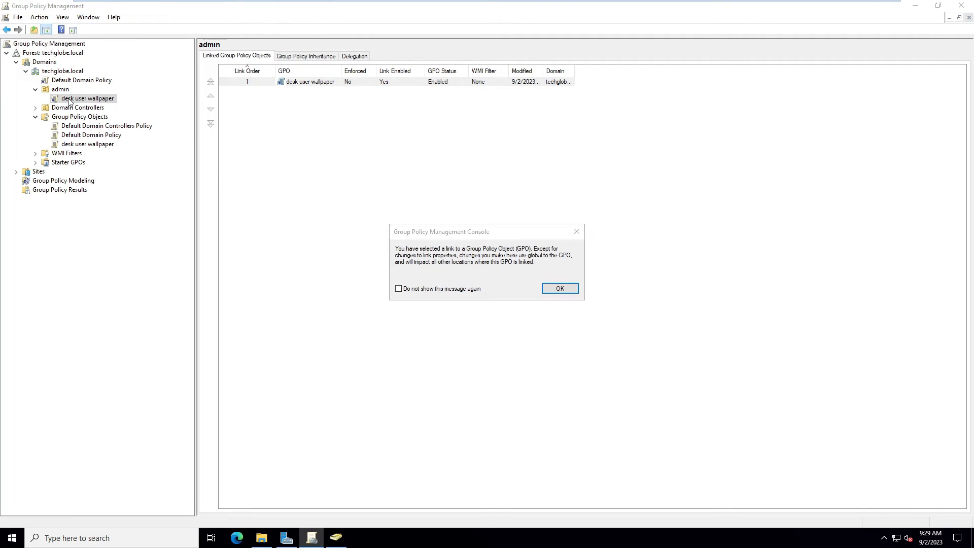
key(Return)
right_click(77, 97)
click(100, 103)
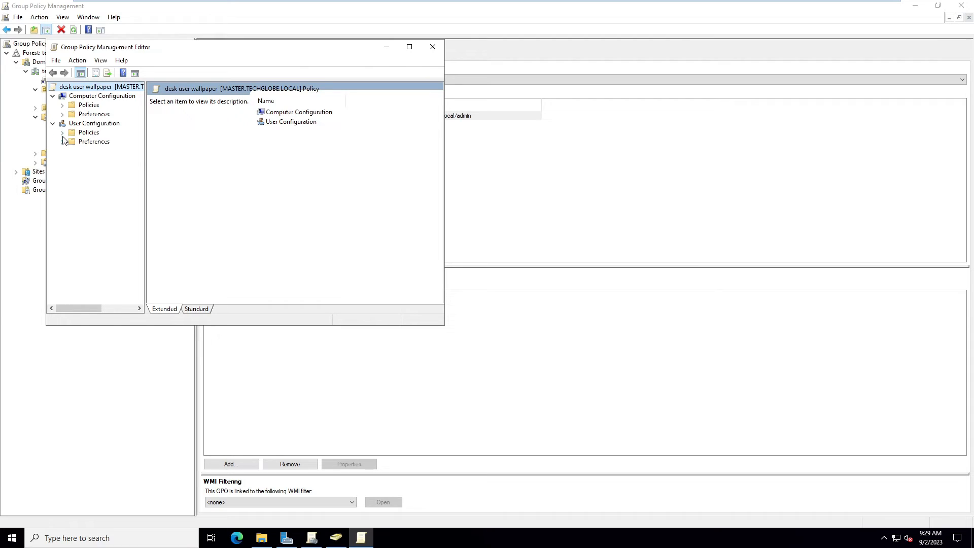
Show the Desktop settings under User Configuration > Policies > Administrative Templates > Desktop, and widen the editor's tree and window
click(62, 132)
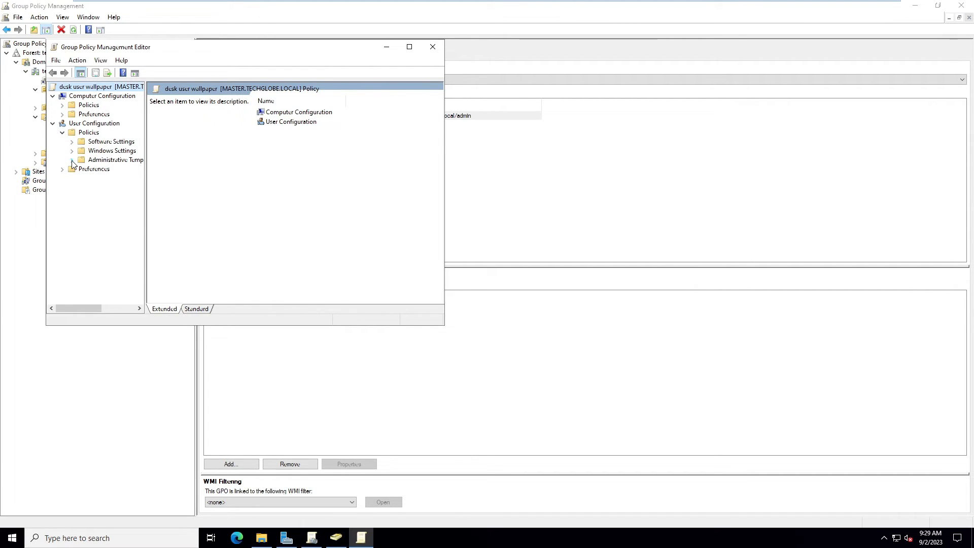
click(73, 161)
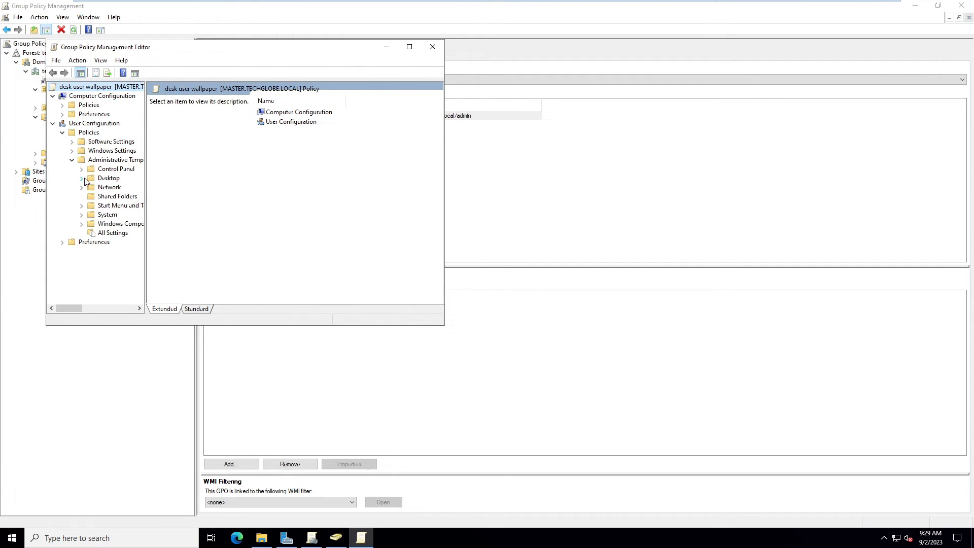
click(81, 178)
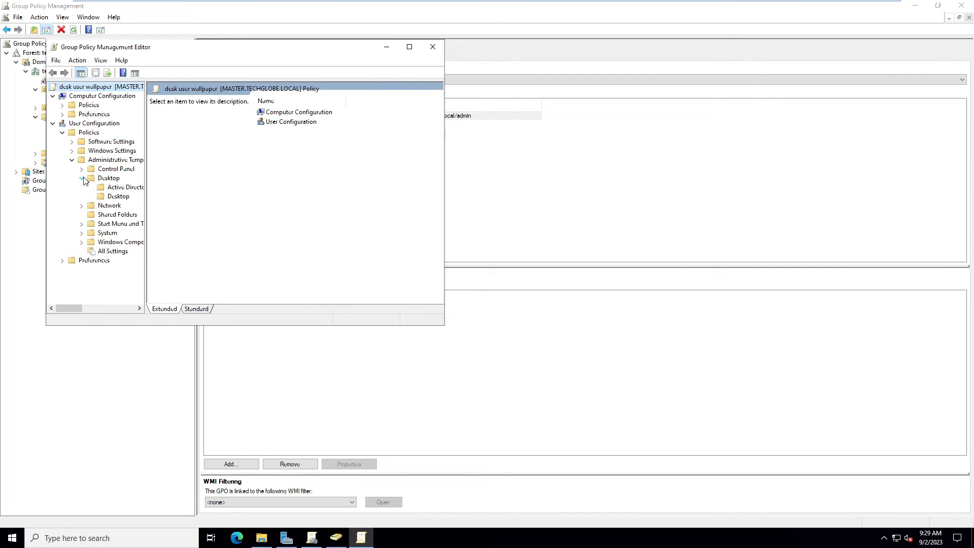
click(116, 197)
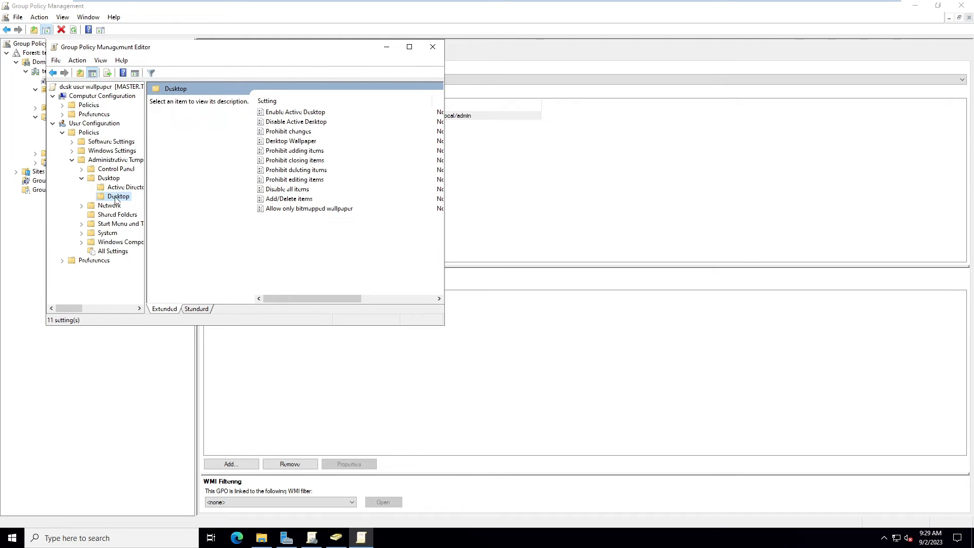
drag(145, 201, 222, 200)
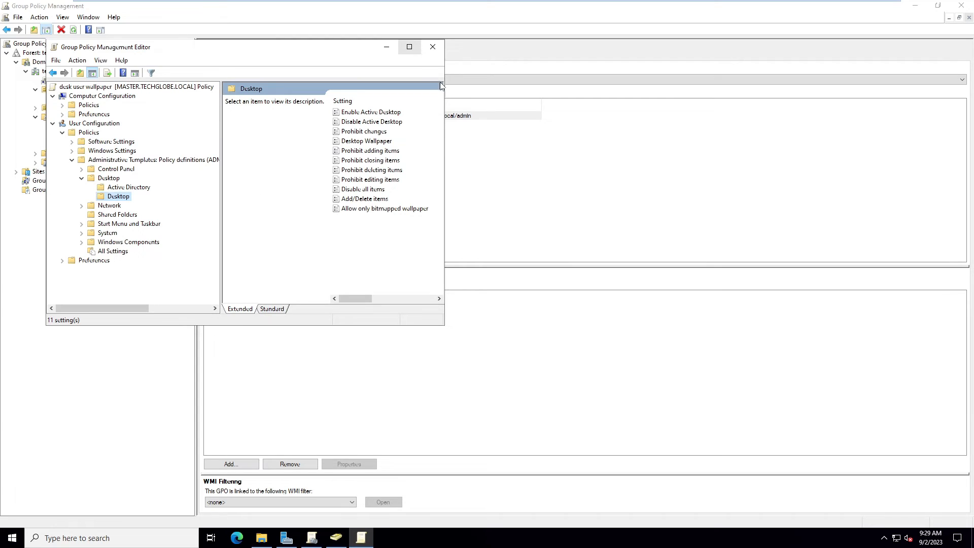
drag(449, 94, 624, 95)
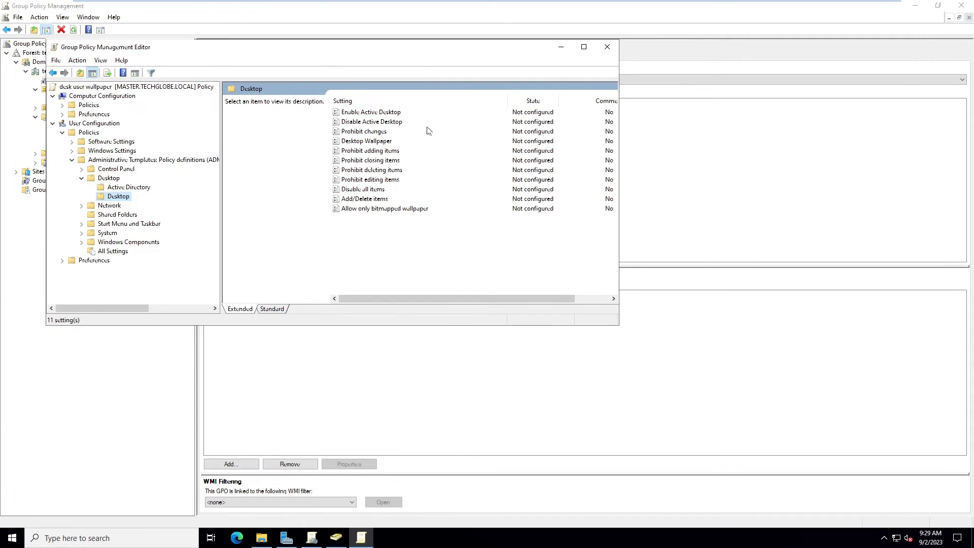
drag(621, 121, 802, 121)
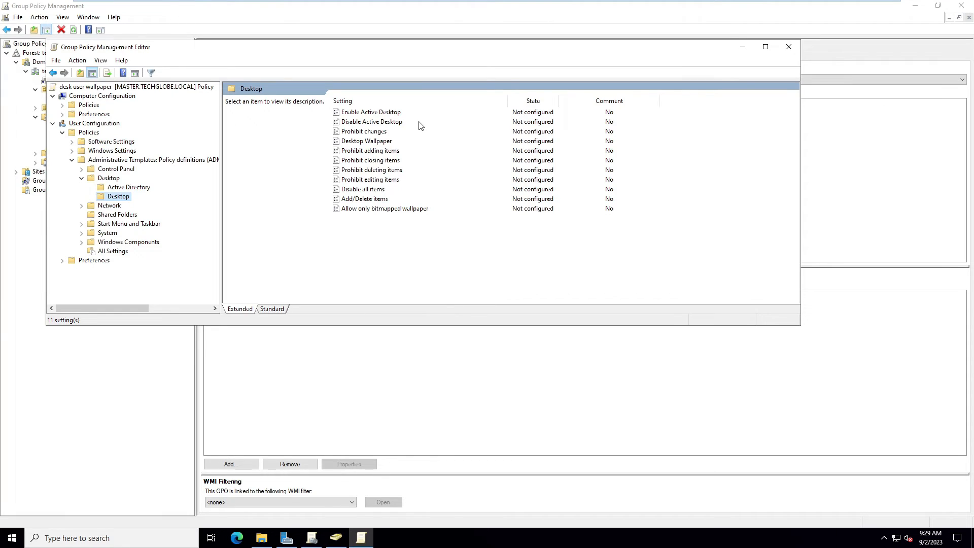
Open the Desktop Wallpaper policy setting and set it to Enabled
click(352, 143)
double_click(353, 144)
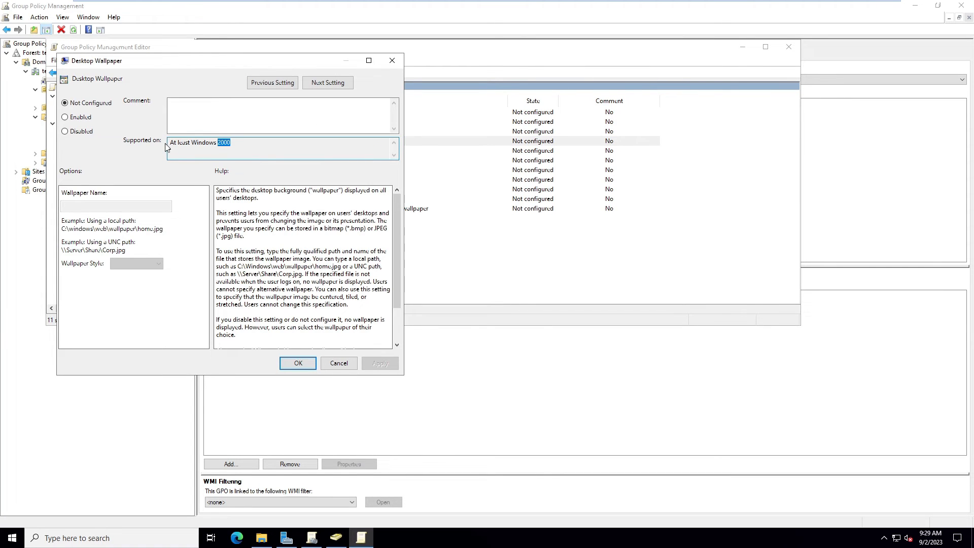
click(66, 121)
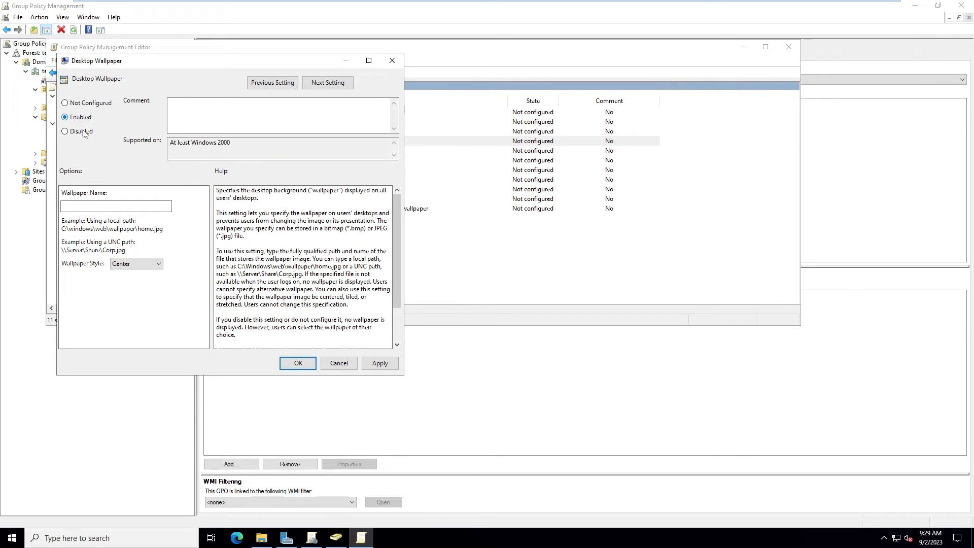
click(89, 205)
Switch to File Explorer and check the "sharing files" folder on Local Disk (C:), returning to the drive's root
mouse_move(505, 5)
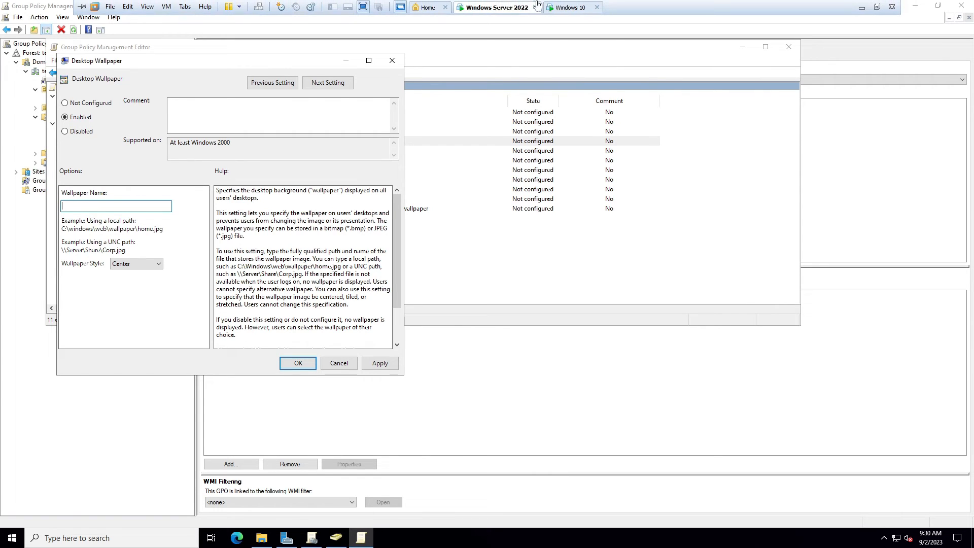
click(262, 539)
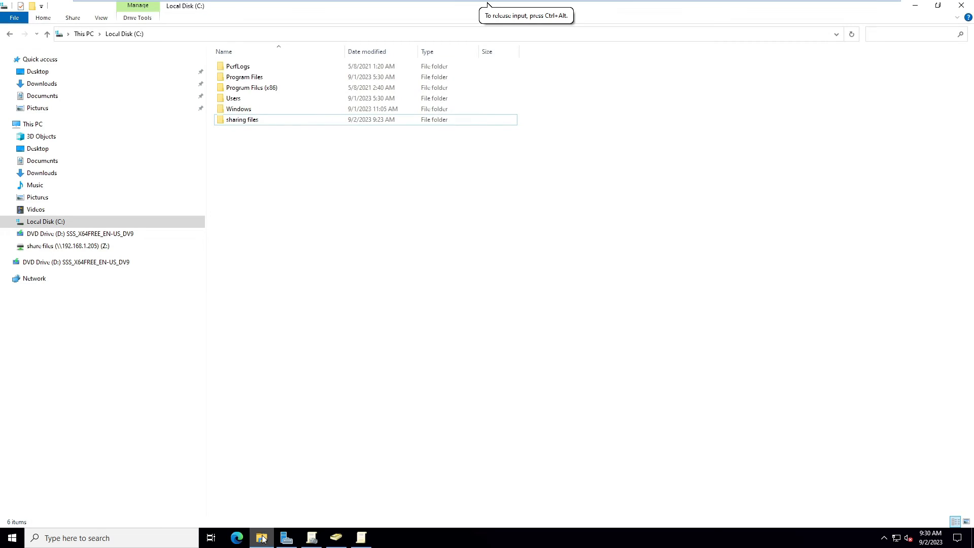
click(260, 120)
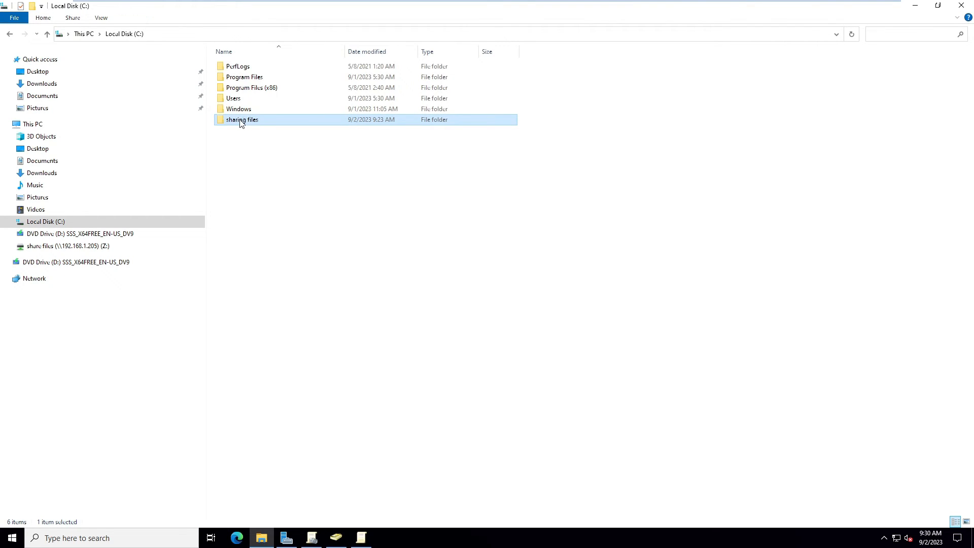
double_click(242, 120)
click(224, 34)
click(11, 33)
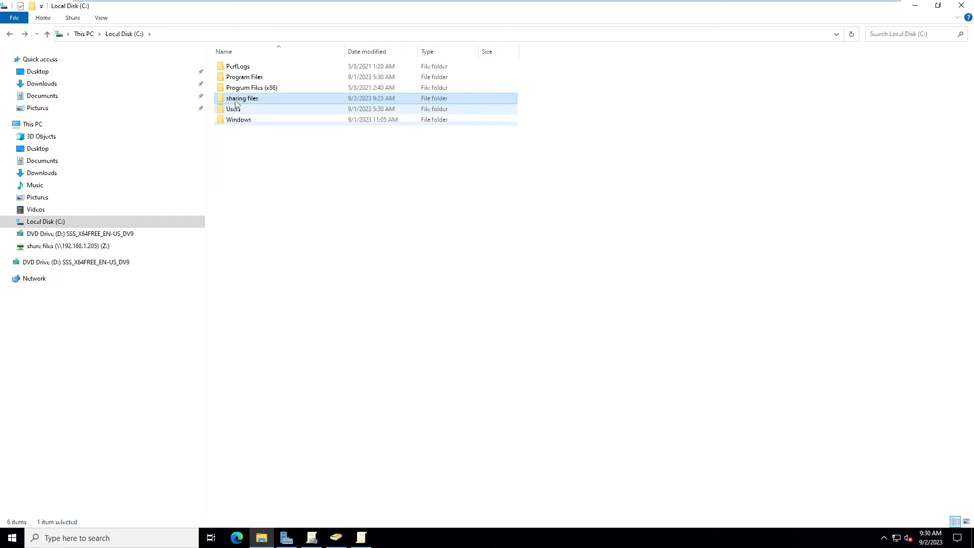
Copy the network path \\MASTER\sharing files from the sharing properties of the "sharing files" folder
right_click(235, 99)
click(249, 267)
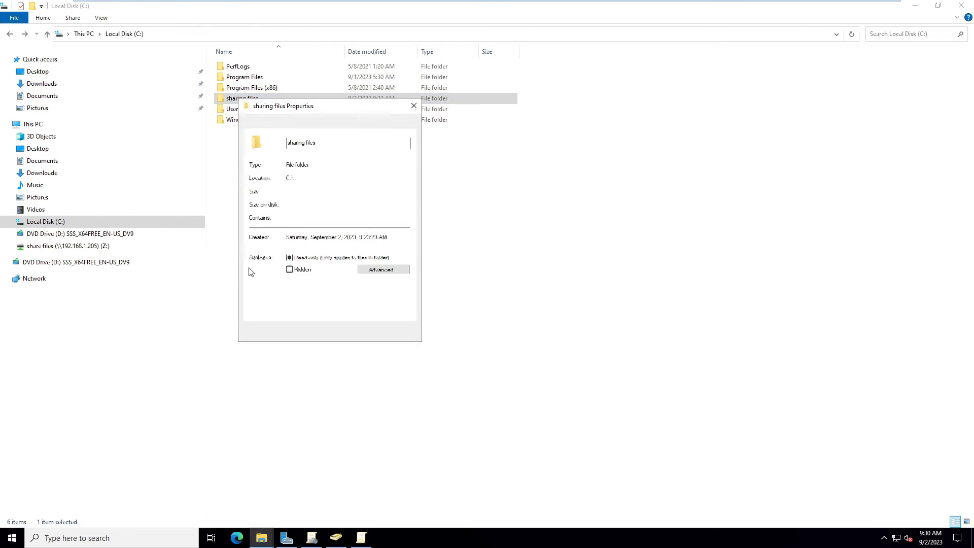
click(281, 124)
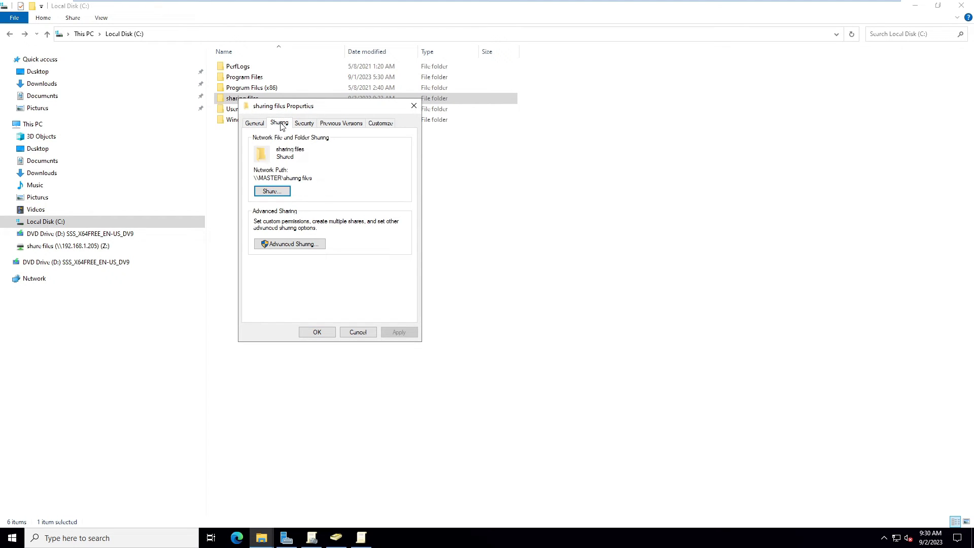
drag(313, 178, 253, 179)
right_click(262, 178)
click(287, 209)
Return to the Desktop Wallpaper setting and paste the copied network path as the wallpaper name
key(alt+Tab)
key(alt+Tab)
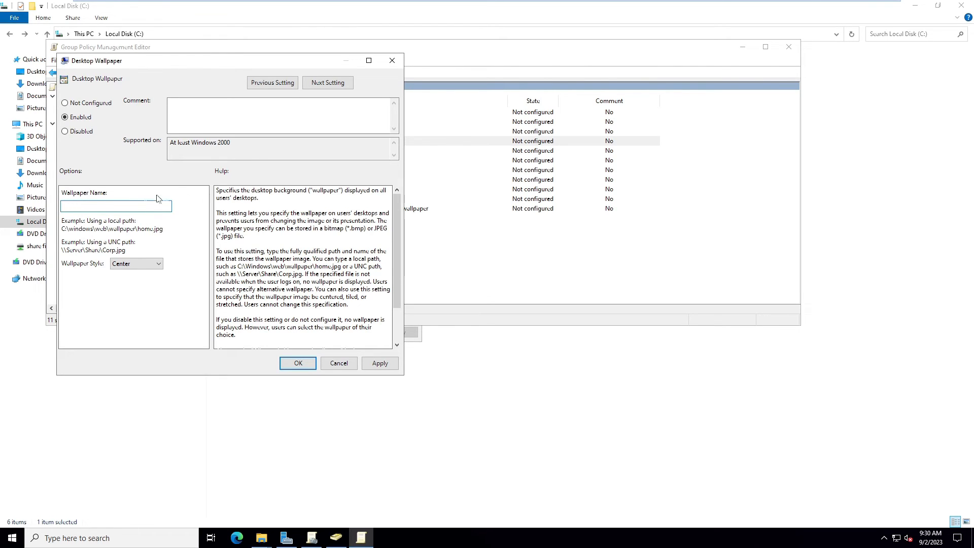
right_click(83, 210)
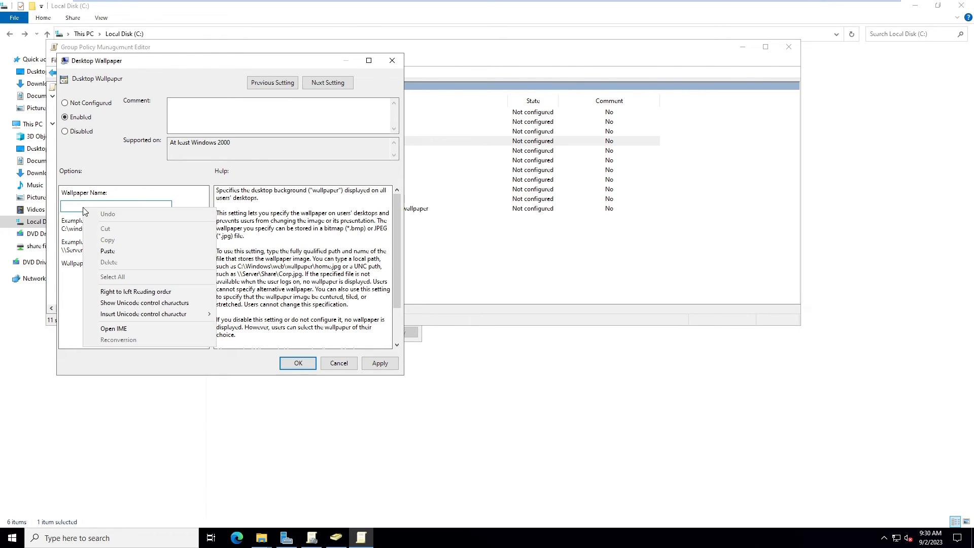
click(117, 248)
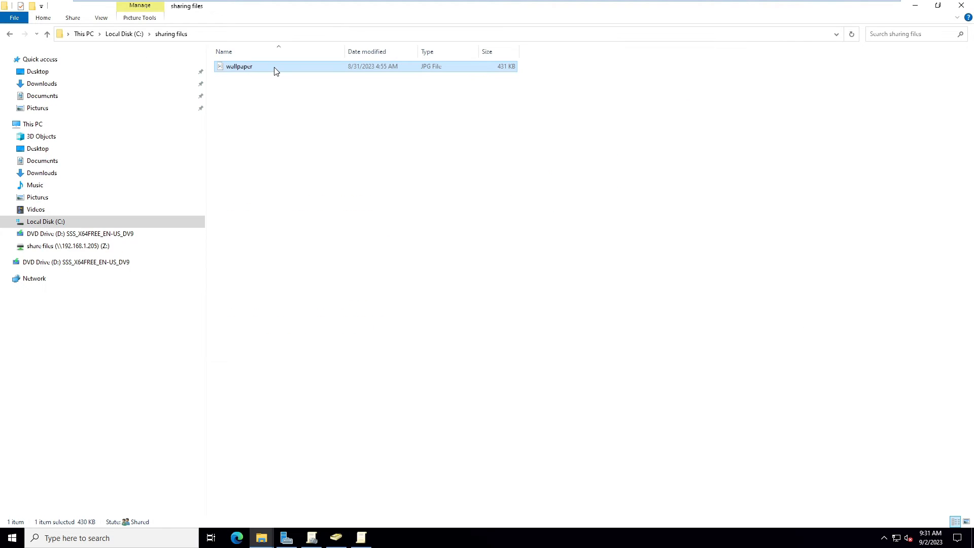
Check the image's file name in the "sharing files" folder and complete the policy's wallpaper name as \\MASTER\sharing files\wallpaper.jpg
key(F2)
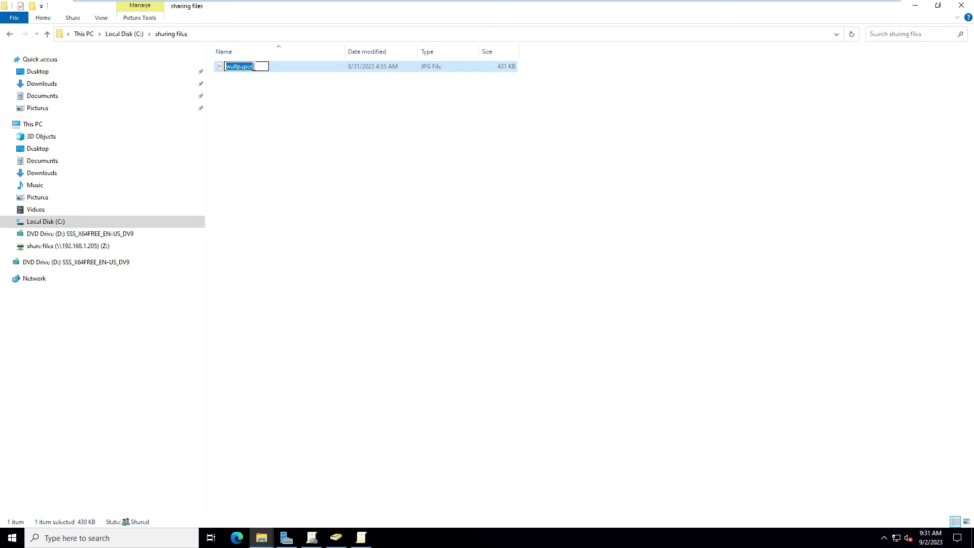
key(alt+Tab)
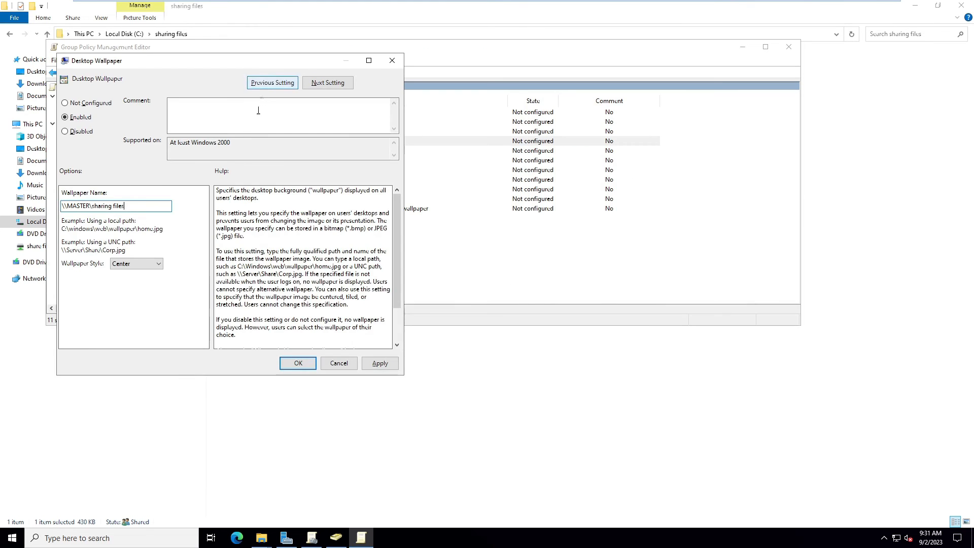
click(146, 211)
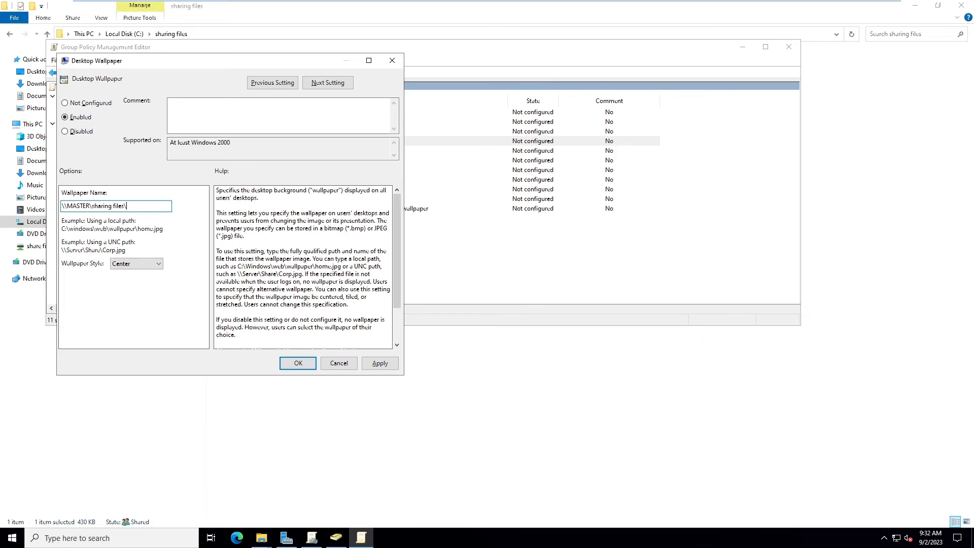
text(\wallpaper.jp)
Set the wallpaper style to Fill, then apply and close the Desktop Wallpaper setting
click(134, 264)
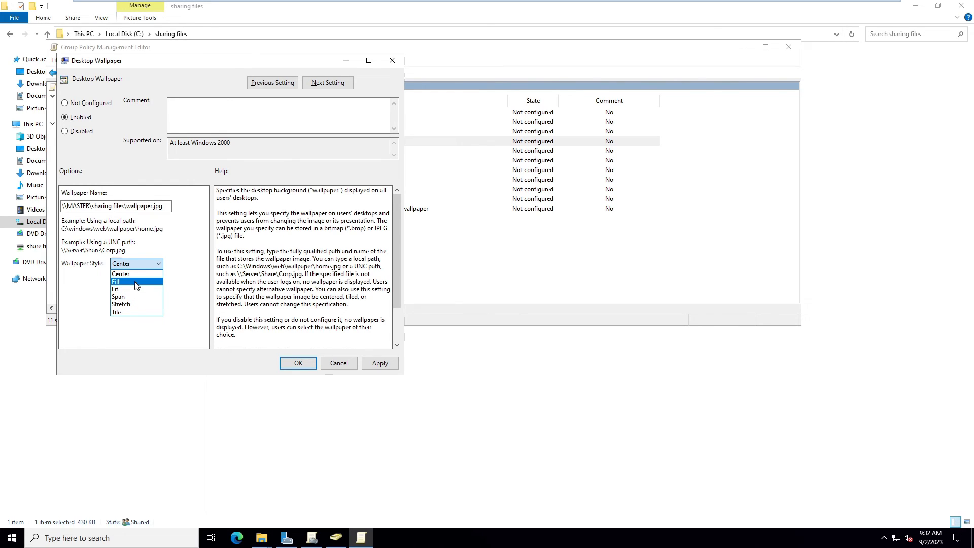
click(135, 282)
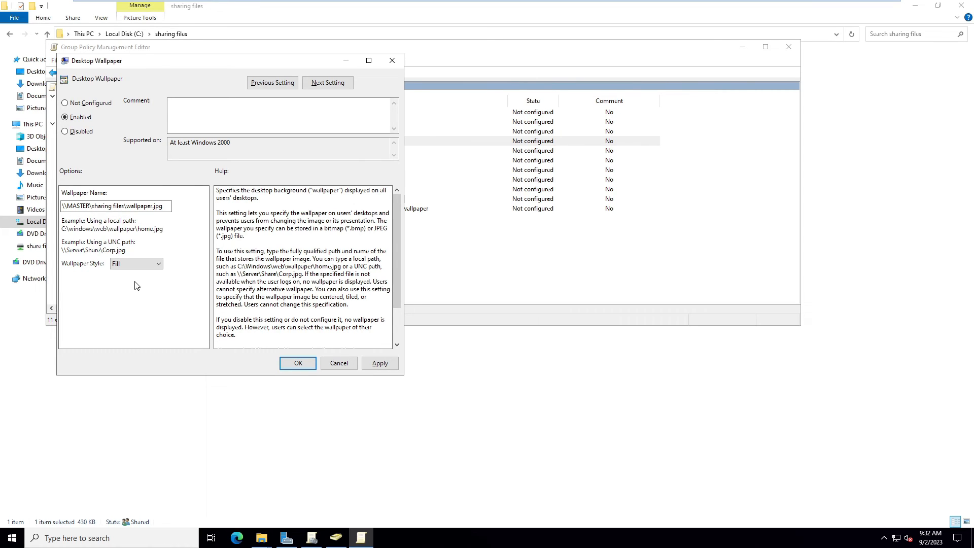
click(381, 365)
click(299, 364)
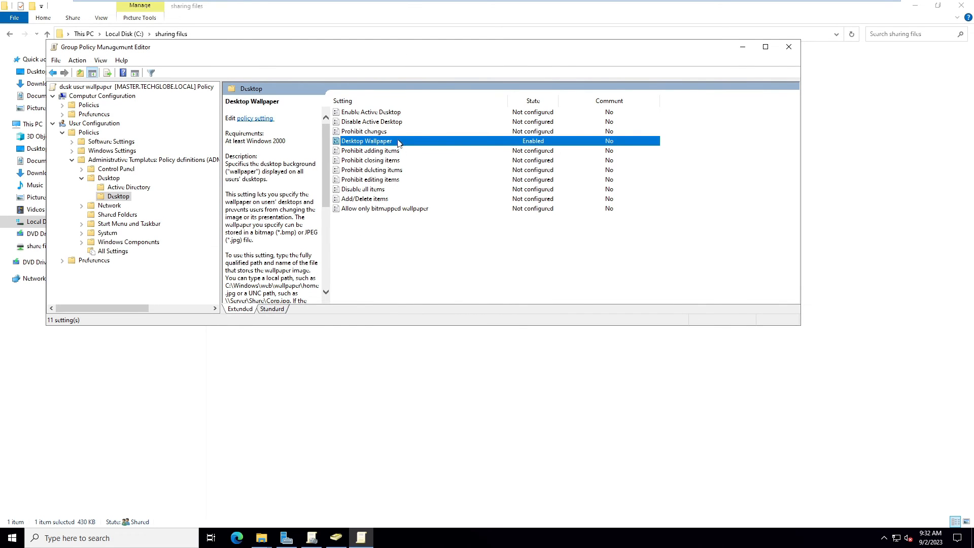
Set the Enable Active Desktop policy setting to Enabled and apply it
double_click(386, 115)
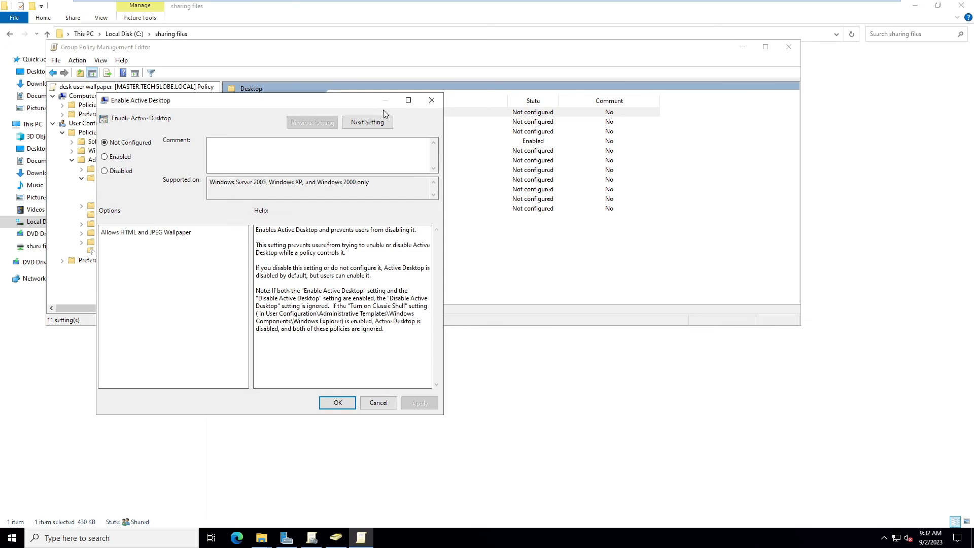
click(105, 157)
click(410, 406)
click(337, 403)
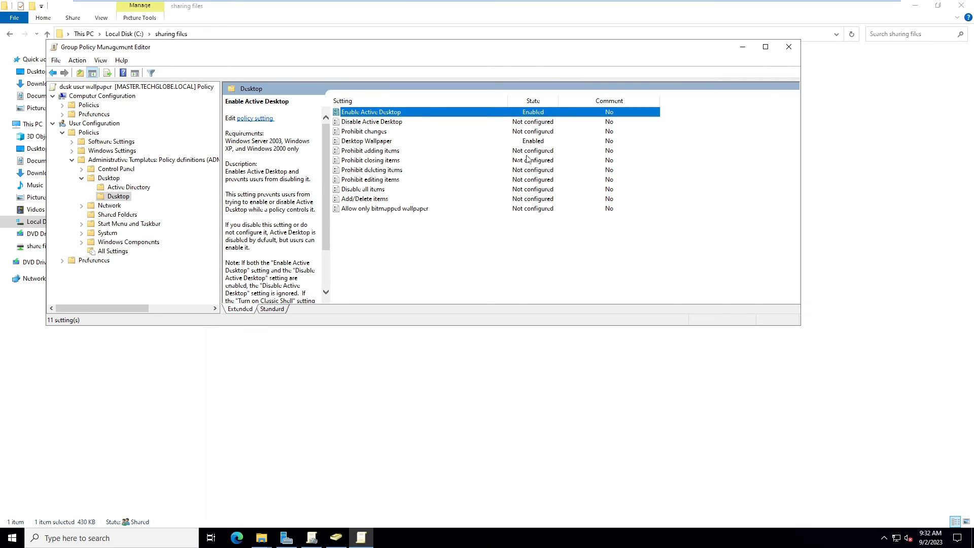
Switch to the Windows 10 virtual machine and refresh its desktop
click(581, 7)
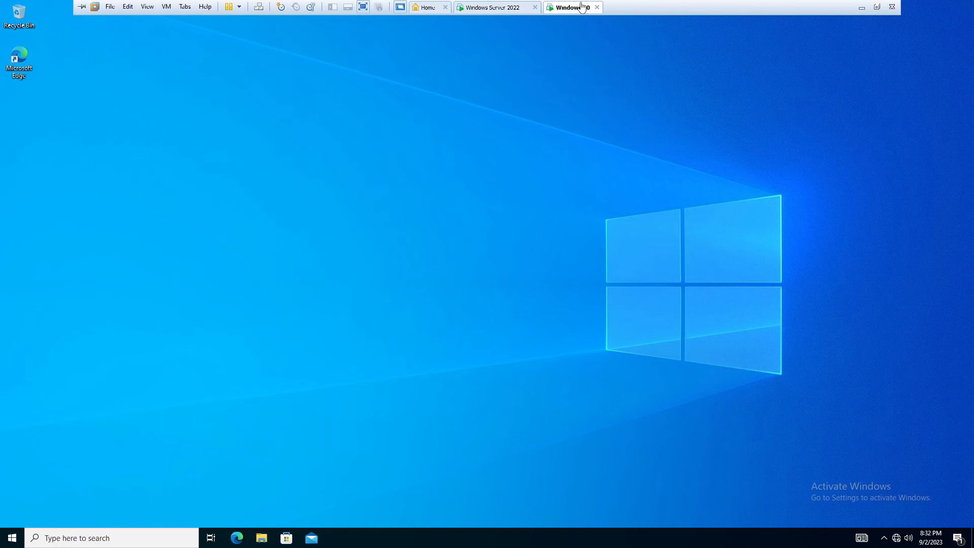
right_click(433, 107)
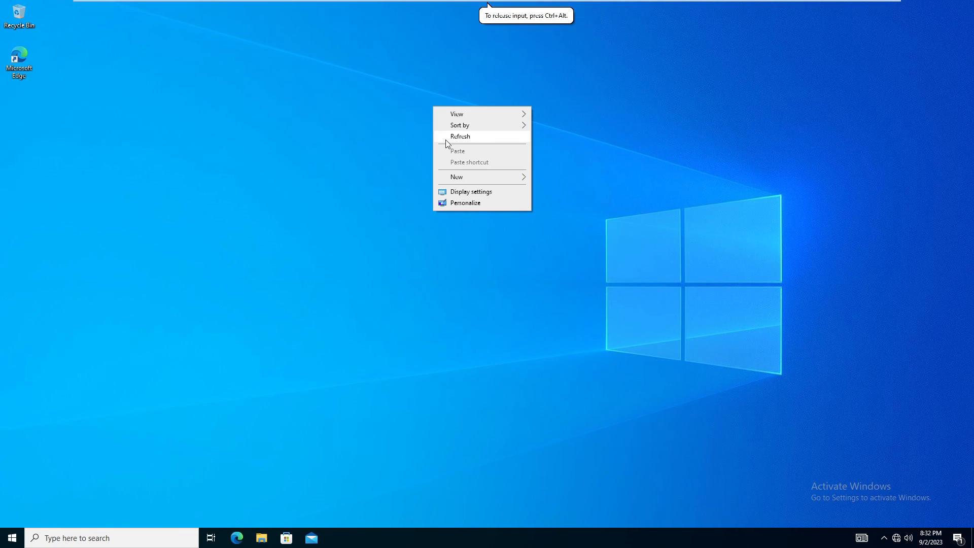
click(446, 138)
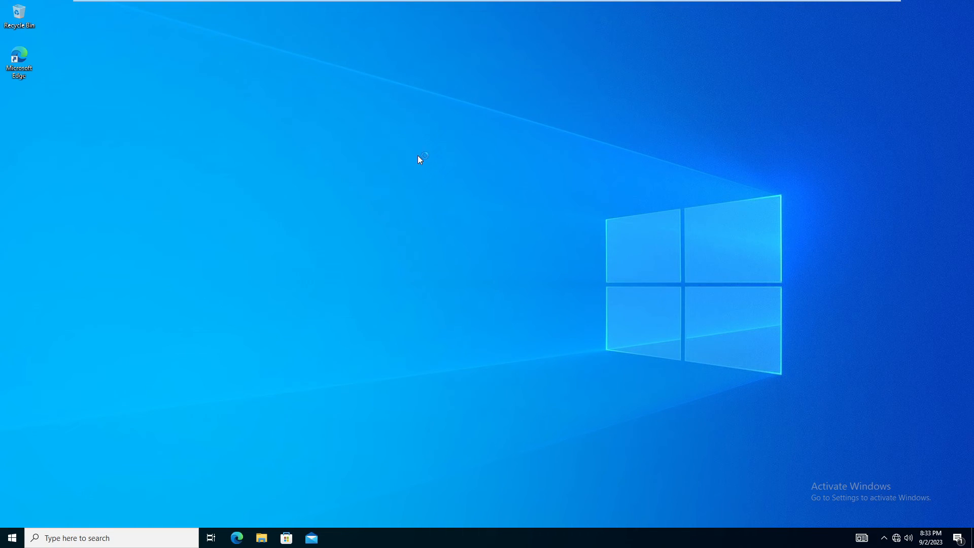
Open a Command Prompt on the Windows 10 client and force a policy update with gpupdate /force
key(super+r)
text(c)
key(Return)
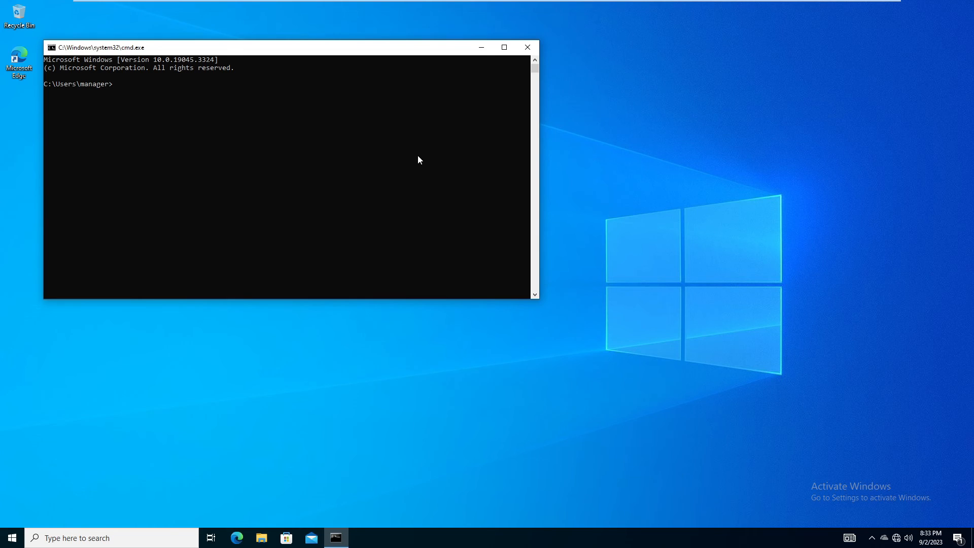
text(gpupdate /force)
key(Return)
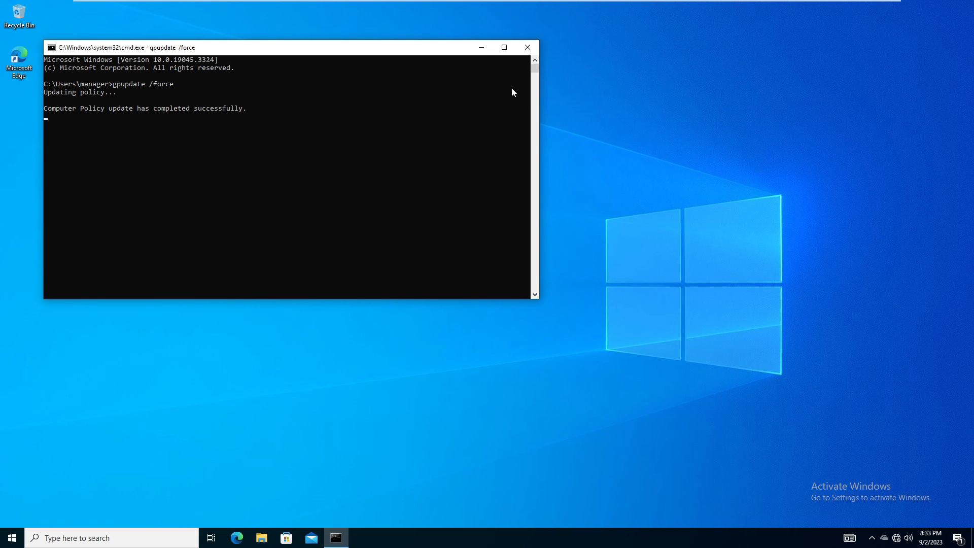
Minimize the Command Prompt window and refresh the desktop to check the wallpaper
mouse_move(541, 3)
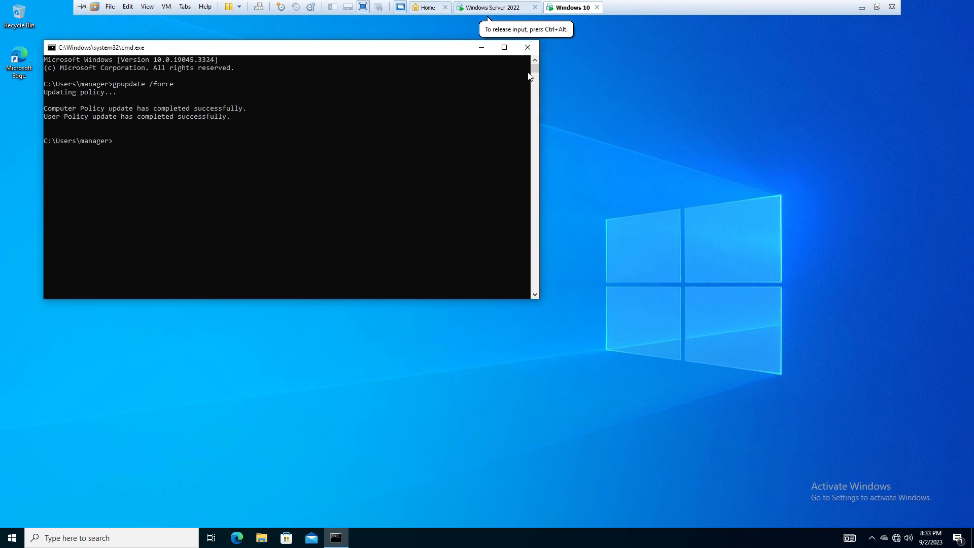
click(481, 47)
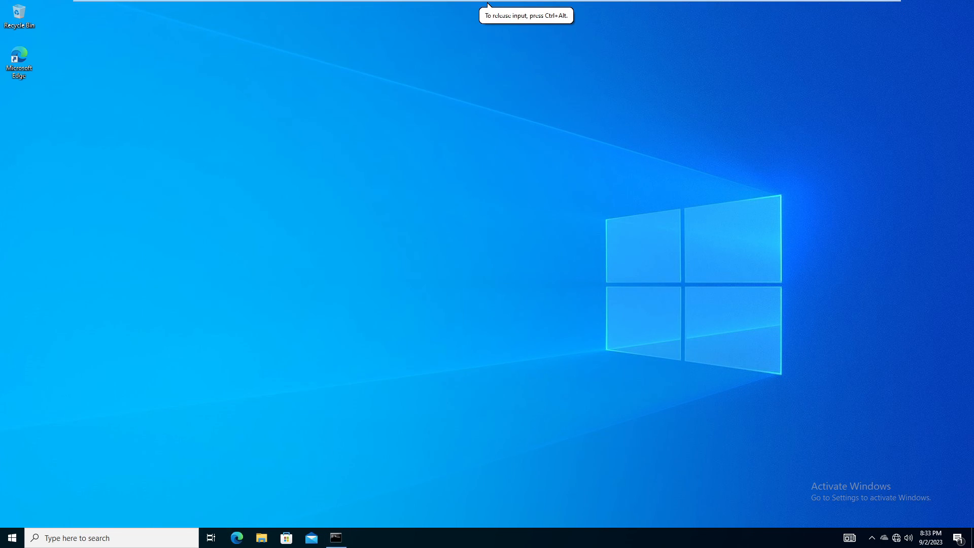
right_click(473, 159)
click(489, 155)
click(9, 539)
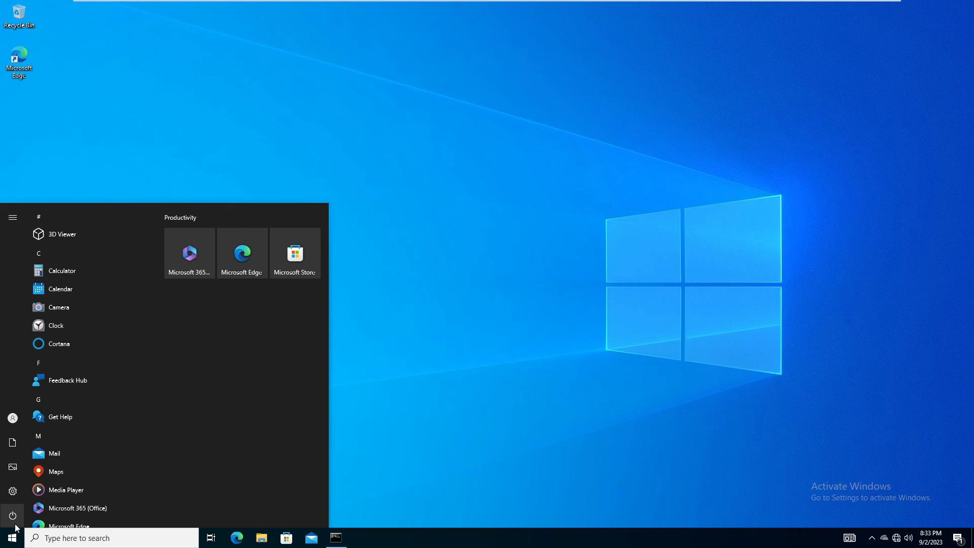
click(14, 523)
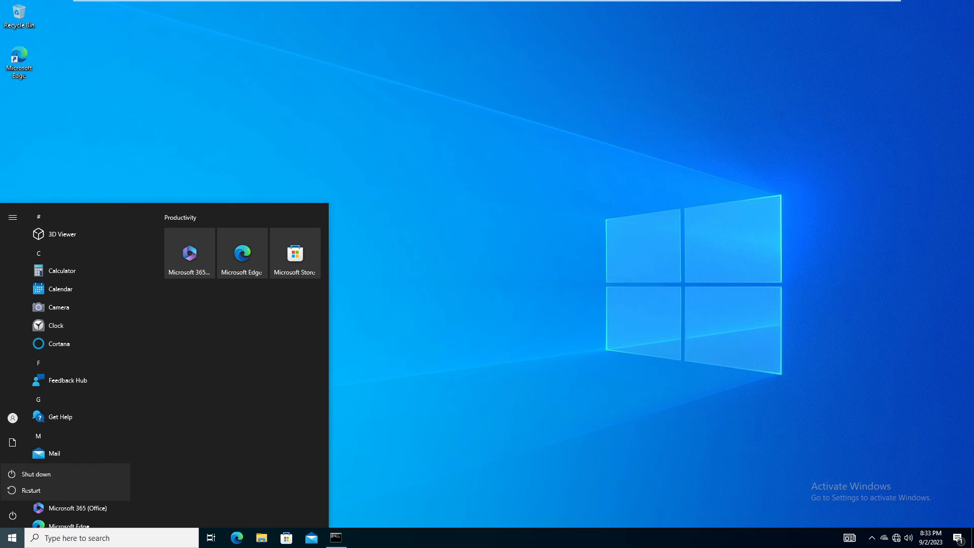
click(573, 316)
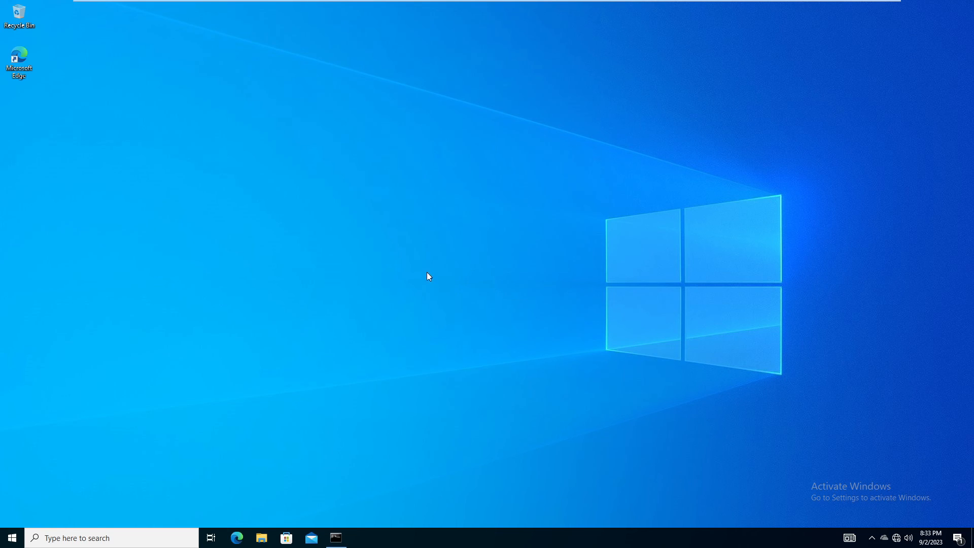
Sign the manager account out of the Windows 10 client
click(11, 539)
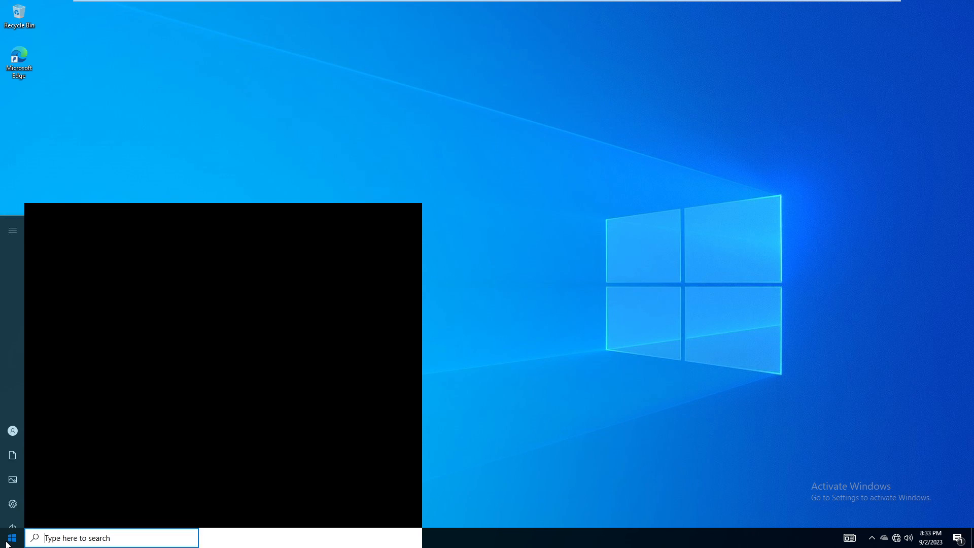
mouse_move(14, 416)
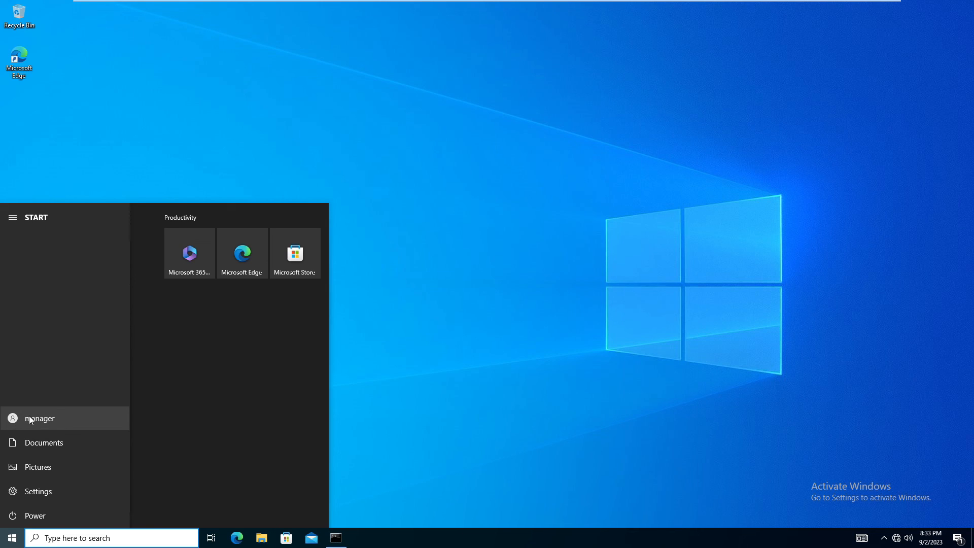
click(65, 418)
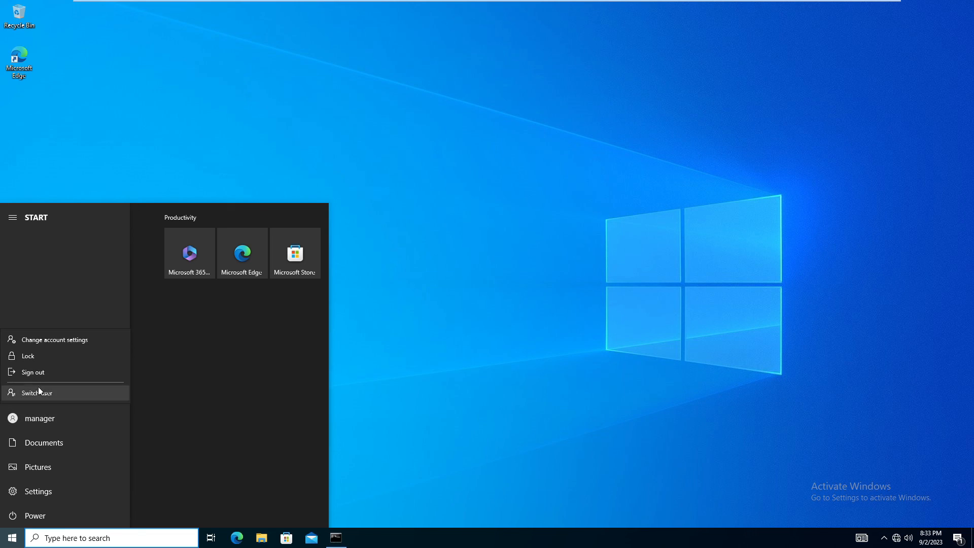
click(33, 373)
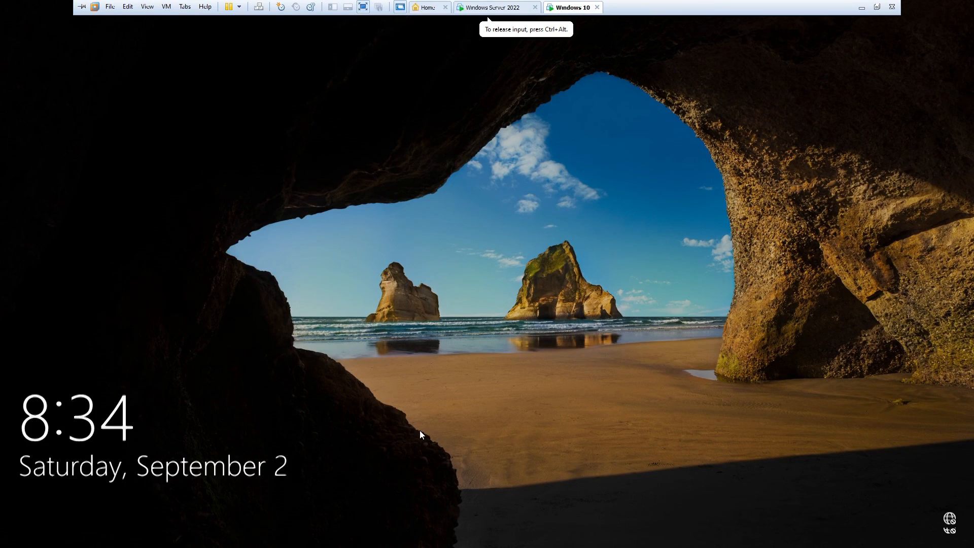
Sign back in to the Windows 10 client as manager by entering the account password
click(420, 431)
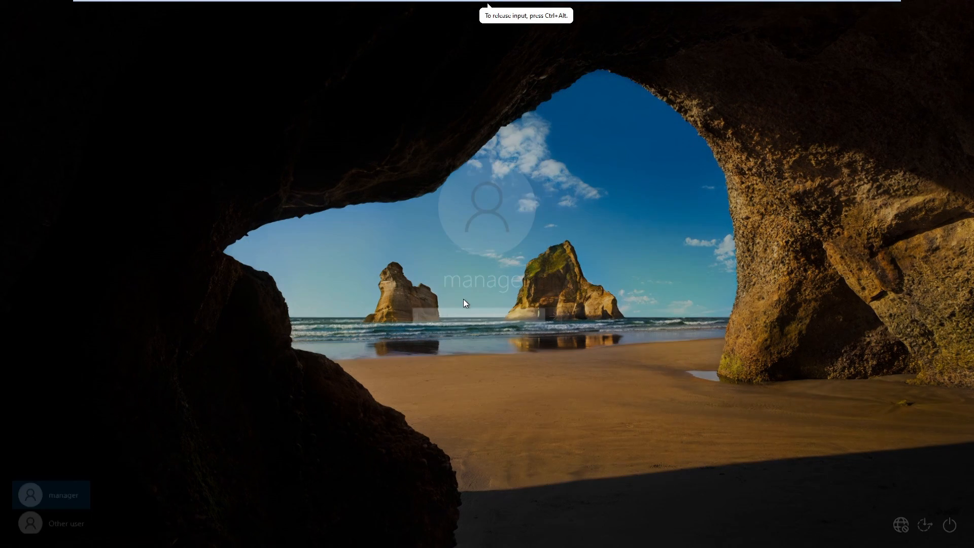
text(••••••)
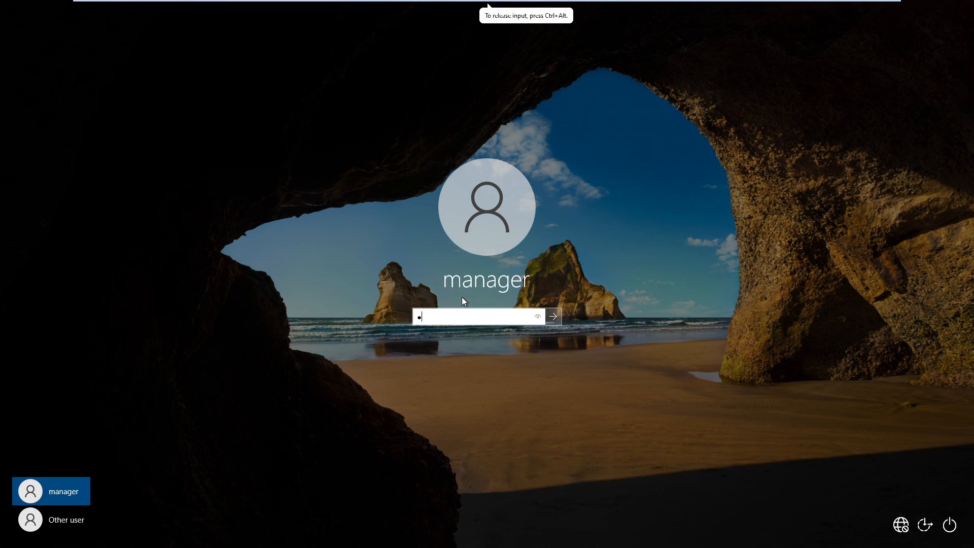
text(•••••)
key(Return)
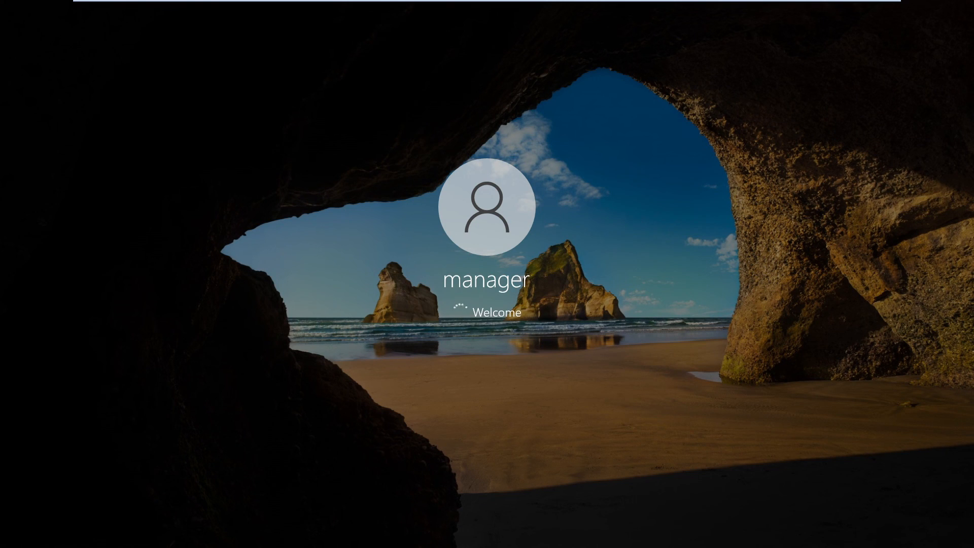